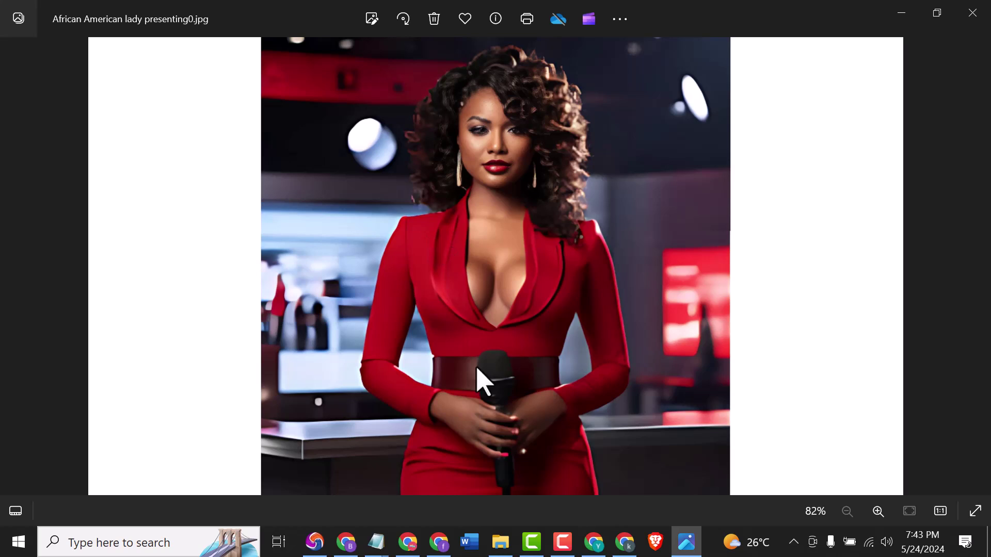
- Leave the red-dressed presenter photo in Photos and bring the ChatGPT browser window forward
{"action": "left_click", "coordinate": [439, 548]}
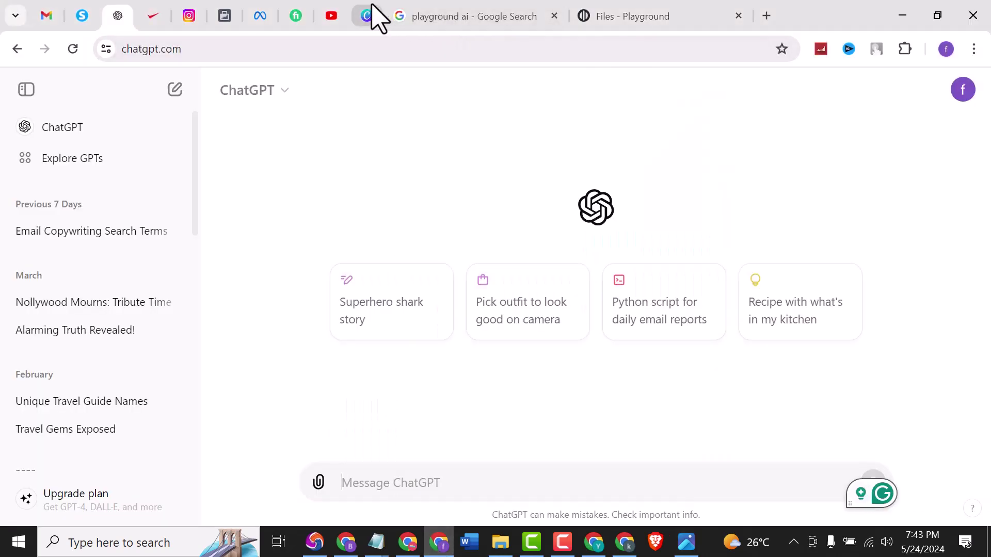
- Start a blank 1920 × 1080 video design from Canva's Videos category
{"action": "left_click", "coordinate": [376, 17]}
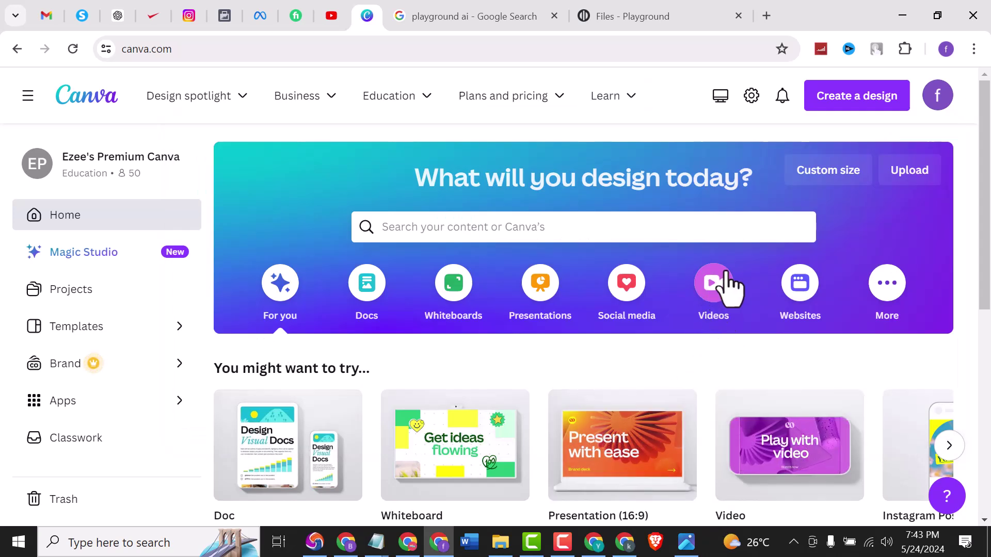
{"action": "left_click", "coordinate": [713, 290]}
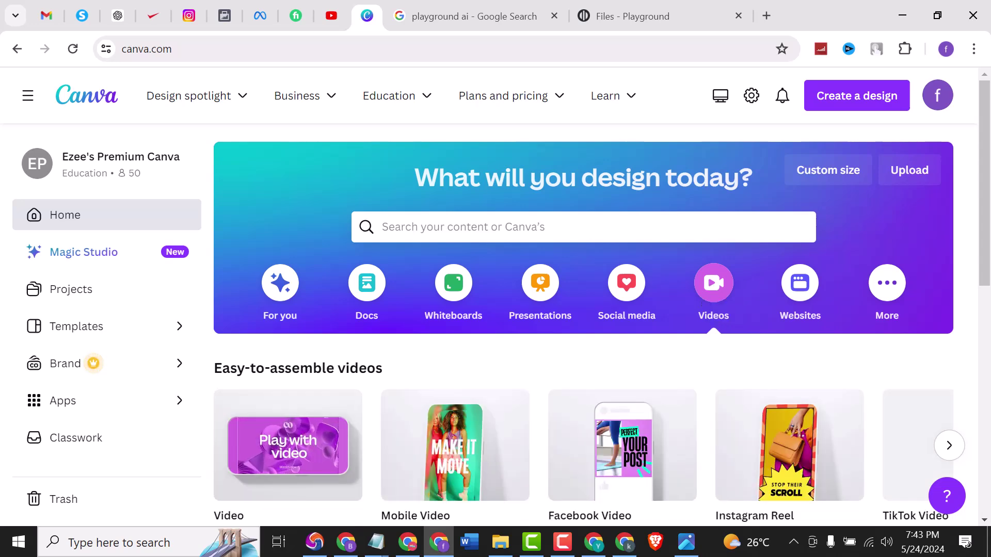
{"action": "scroll", "coordinate": [430, 524], "scroll_direction": "down", "scroll_amount": 2}
{"action": "scroll", "coordinate": [302, 296], "scroll_direction": "down", "scroll_amount": 1}
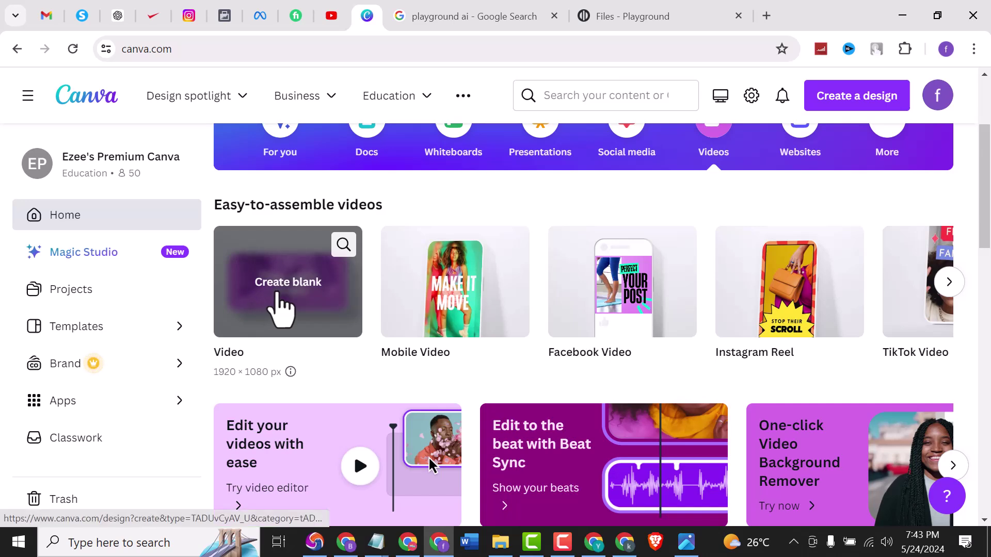
{"action": "left_click", "coordinate": [279, 294]}
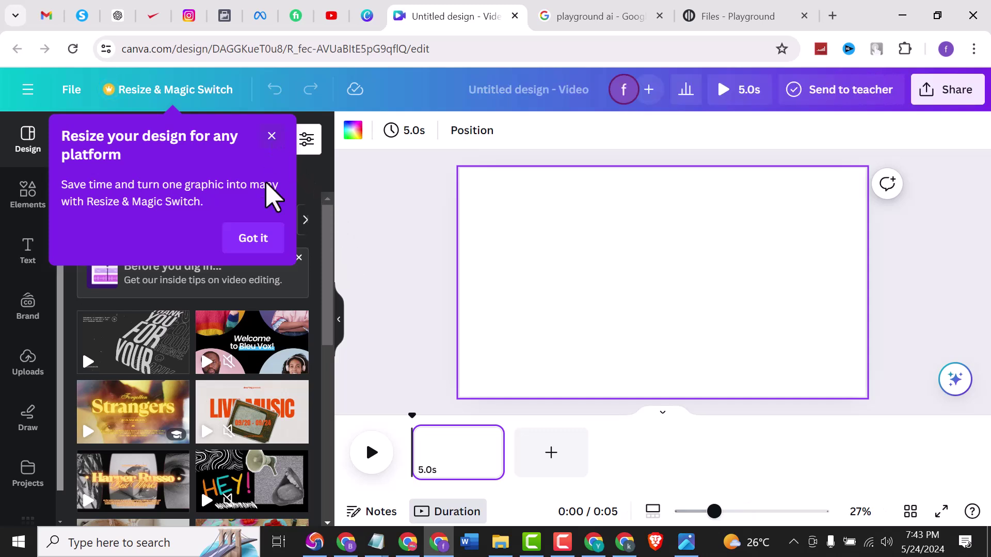
- Dismiss the resize tip and search Canva Apps for 'heygen', choosing HeyGen AI Avatars
{"action": "left_click", "coordinate": [255, 241]}
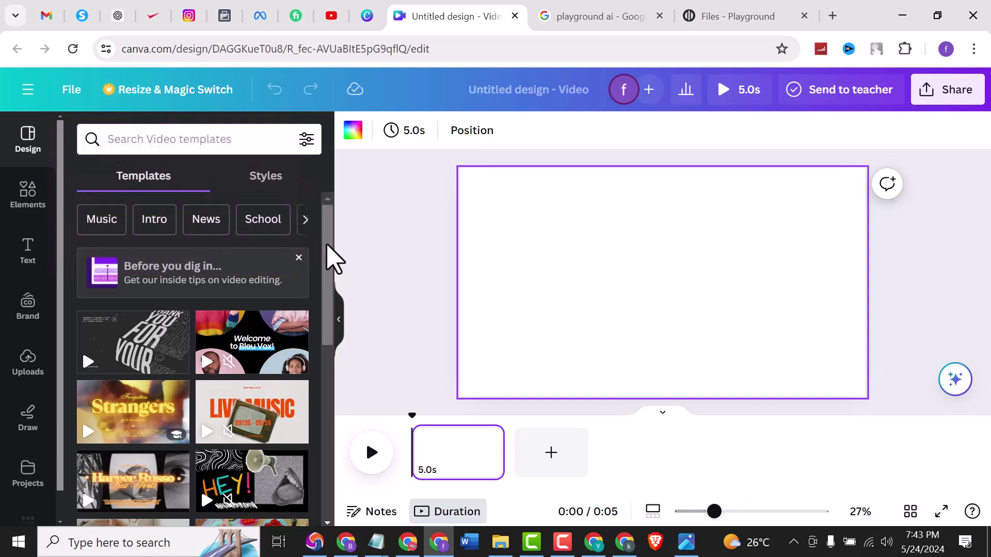
{"action": "scroll", "coordinate": [206, 258], "scroll_direction": "down", "scroll_amount": 1}
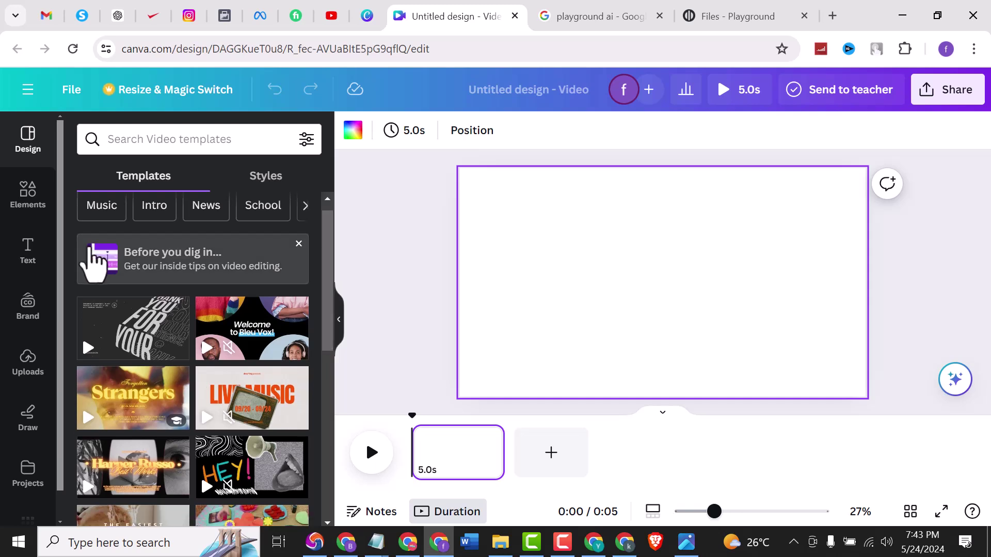
{"action": "scroll", "coordinate": [62, 289], "scroll_direction": "down", "scroll_amount": 1}
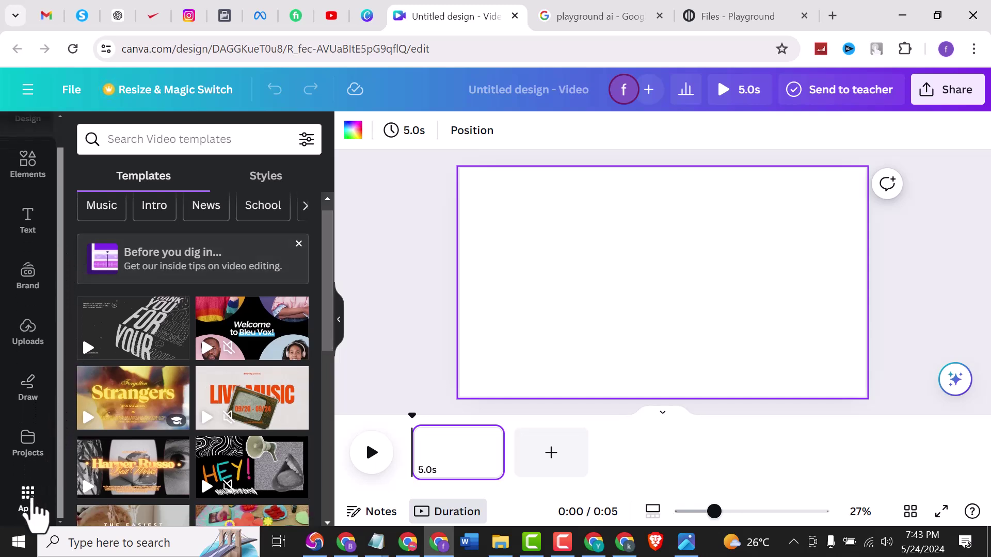
{"action": "left_click", "coordinate": [31, 499]}
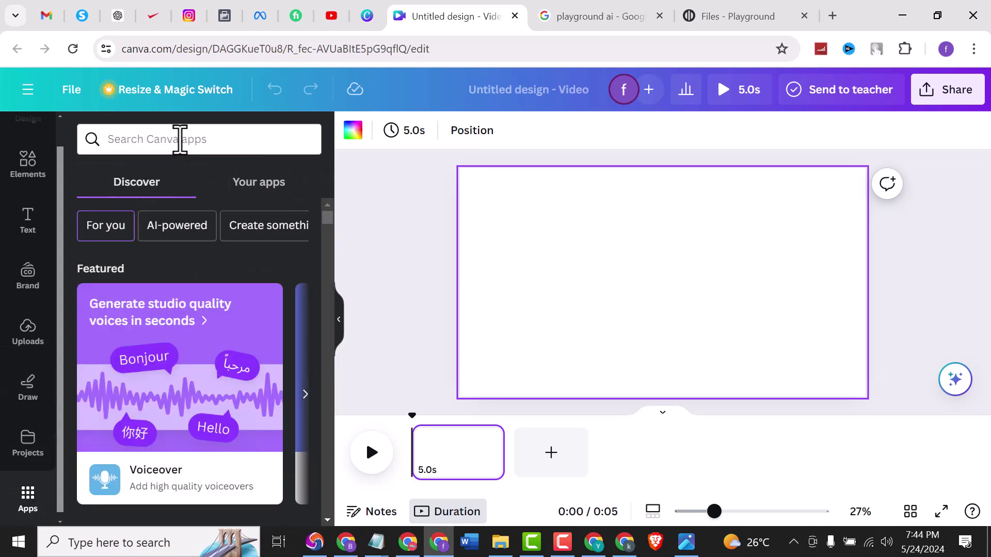
{"action": "left_click", "coordinate": [179, 139]}
{"action": "type", "text": "heygen"}
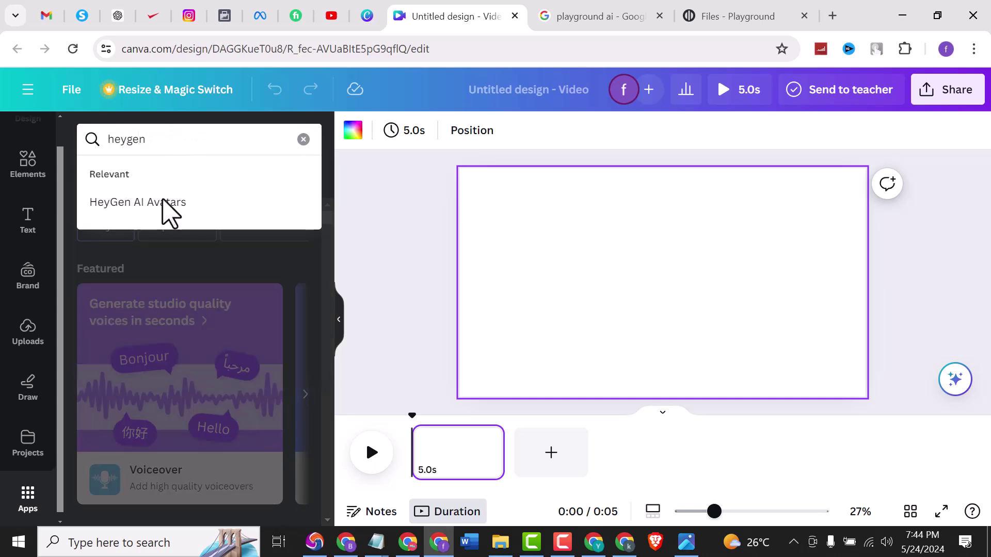
{"action": "left_click", "coordinate": [129, 210]}
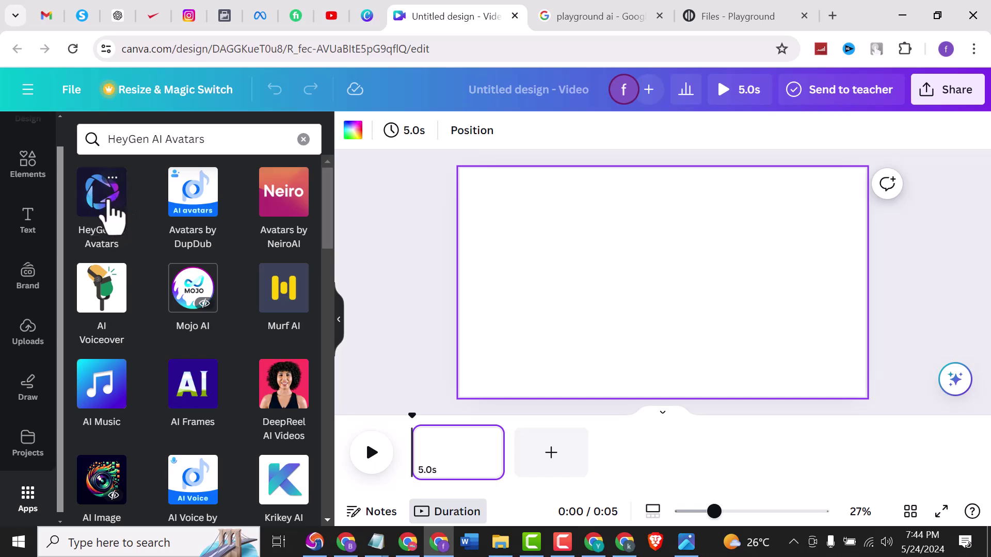
- Review the HeyGen AI Avatars app details and preview slides, then open it in the design
{"action": "left_click", "coordinate": [110, 214]}
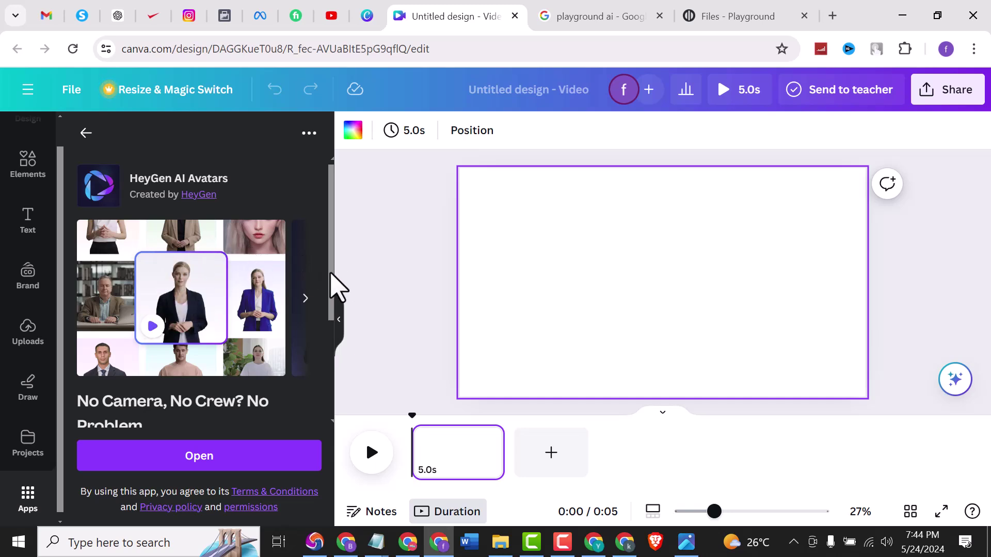
{"action": "left_click_drag", "start_coordinate": [331, 271], "coordinate": [324, 228]}
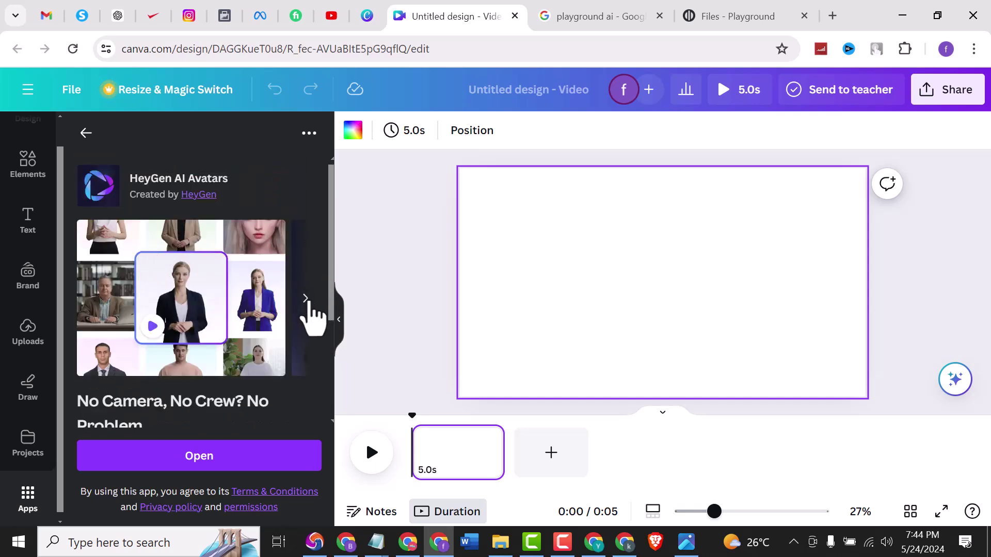
{"action": "left_click", "coordinate": [306, 299]}
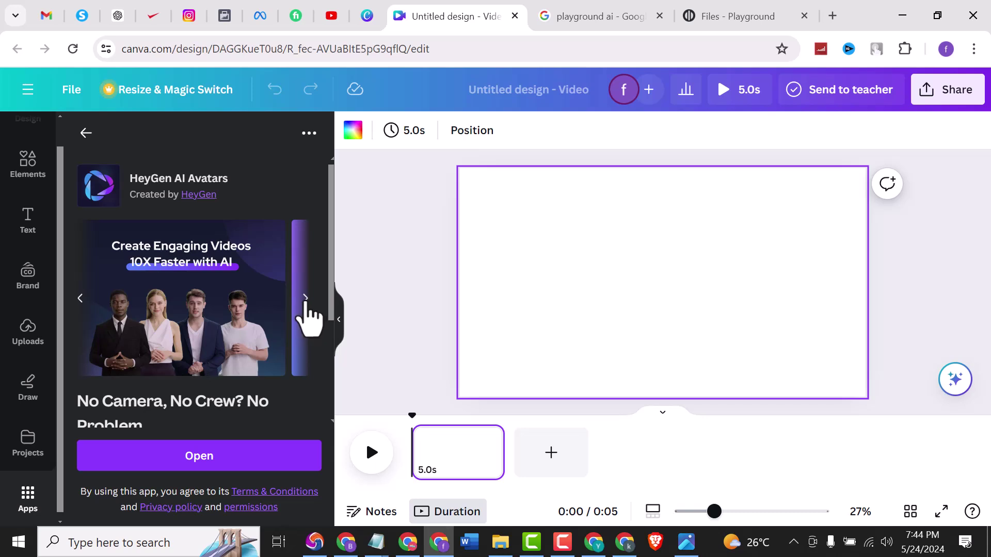
{"action": "left_click", "coordinate": [305, 299]}
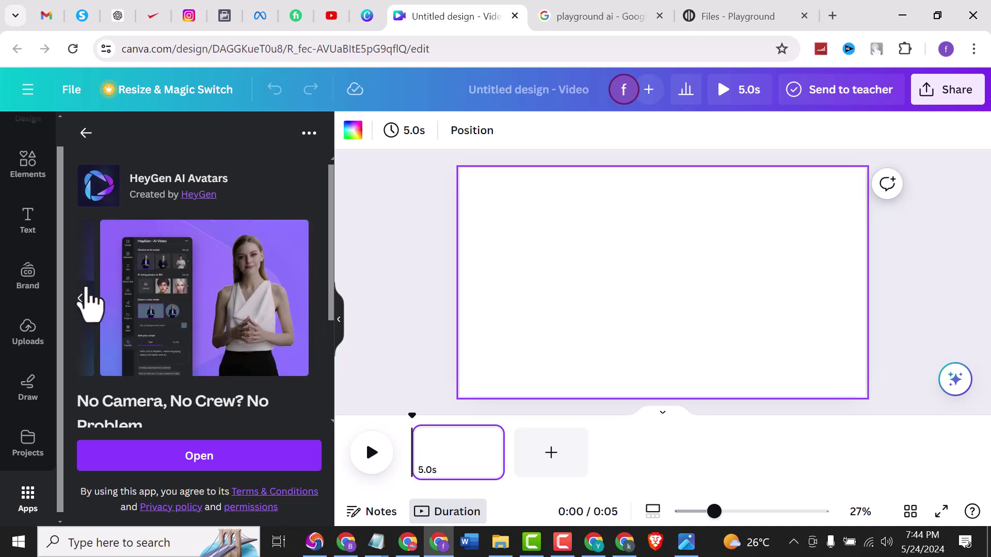
{"action": "left_click", "coordinate": [81, 298]}
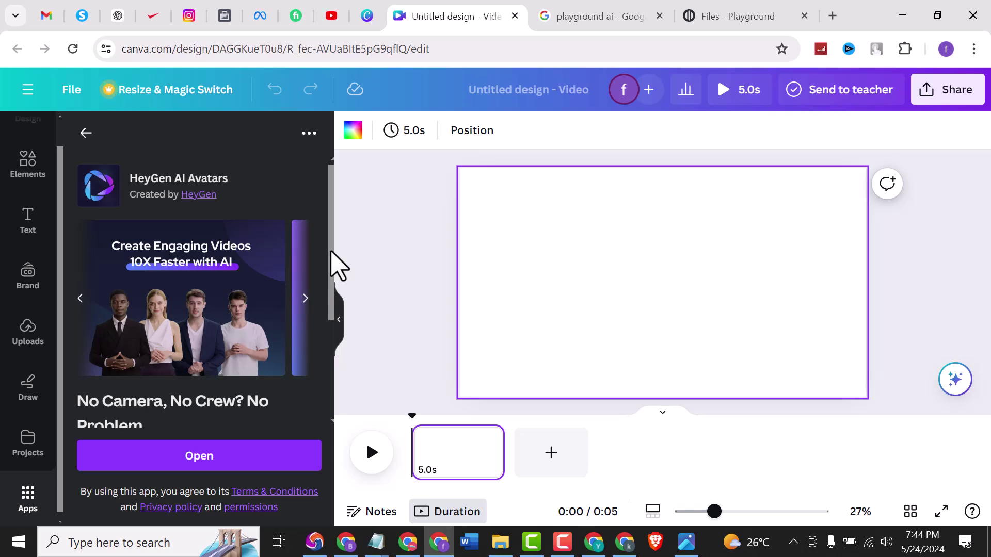
{"action": "left_click_drag", "start_coordinate": [332, 253], "coordinate": [327, 406]}
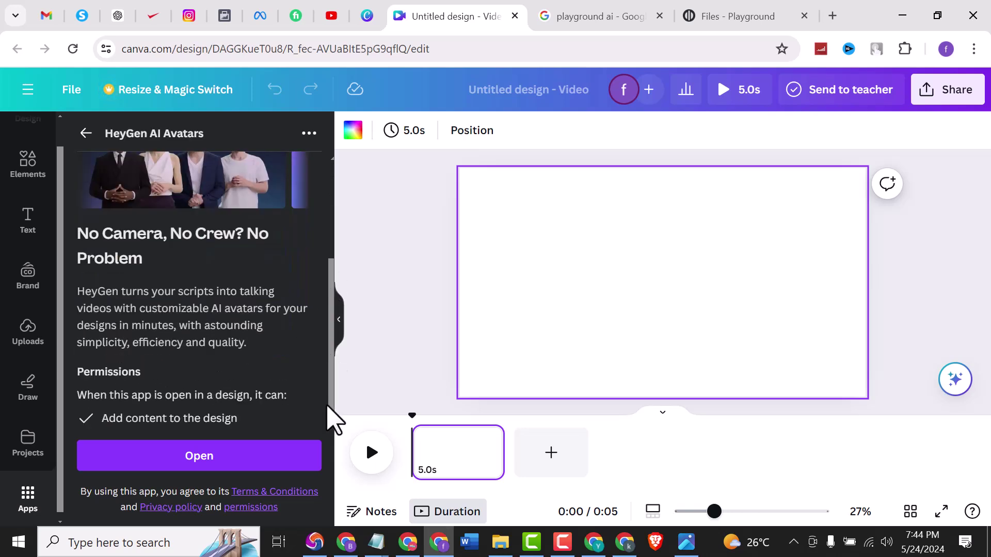
{"action": "left_click", "coordinate": [201, 462]}
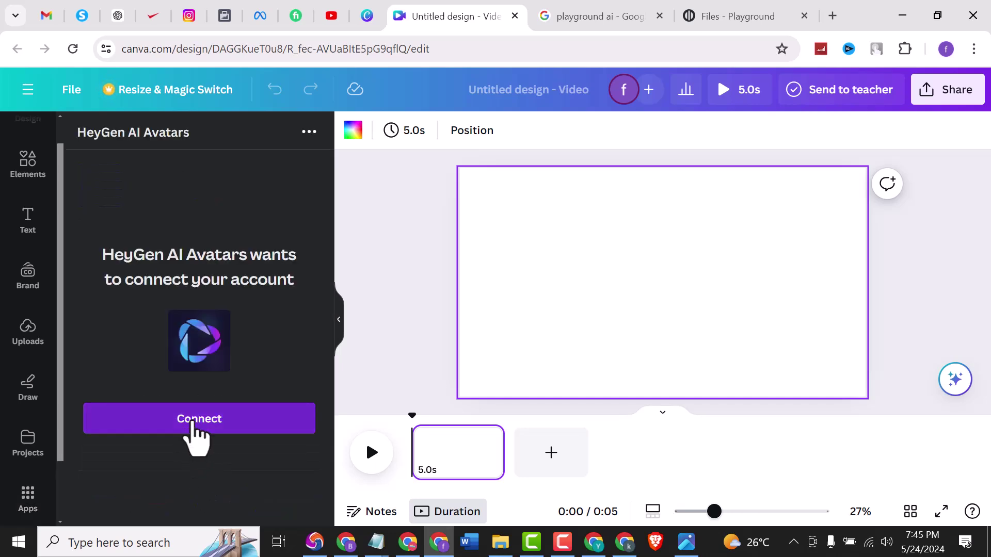
- Begin connecting HeyGen, skip Google sign-in, accept cookies and choose sign-up with work email
{"action": "left_click", "coordinate": [194, 423]}
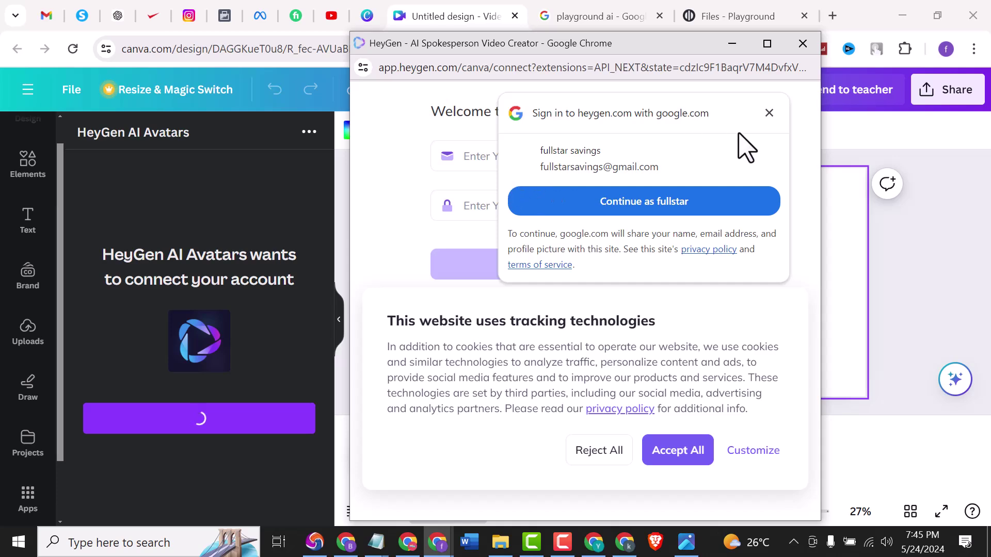
{"action": "left_click", "coordinate": [769, 112]}
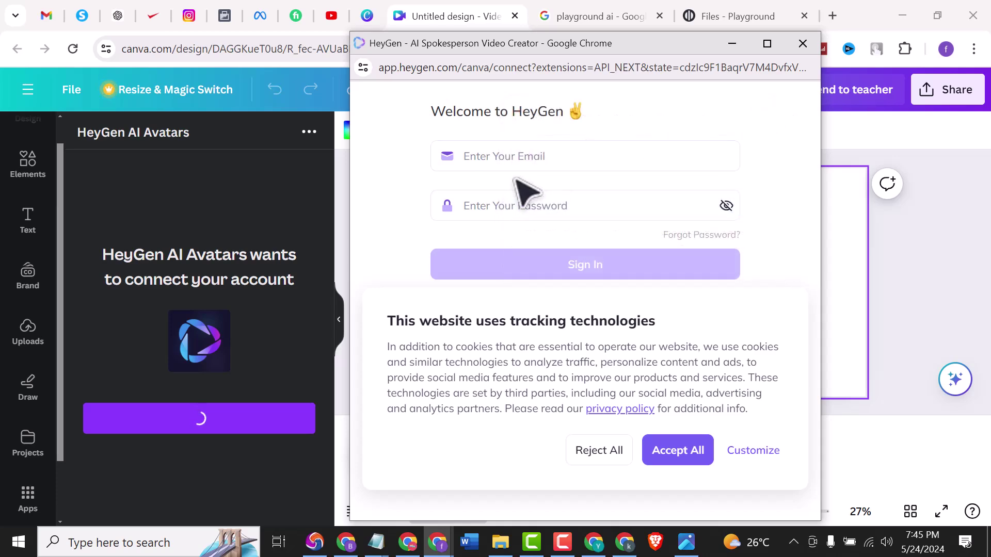
{"action": "left_click", "coordinate": [682, 456]}
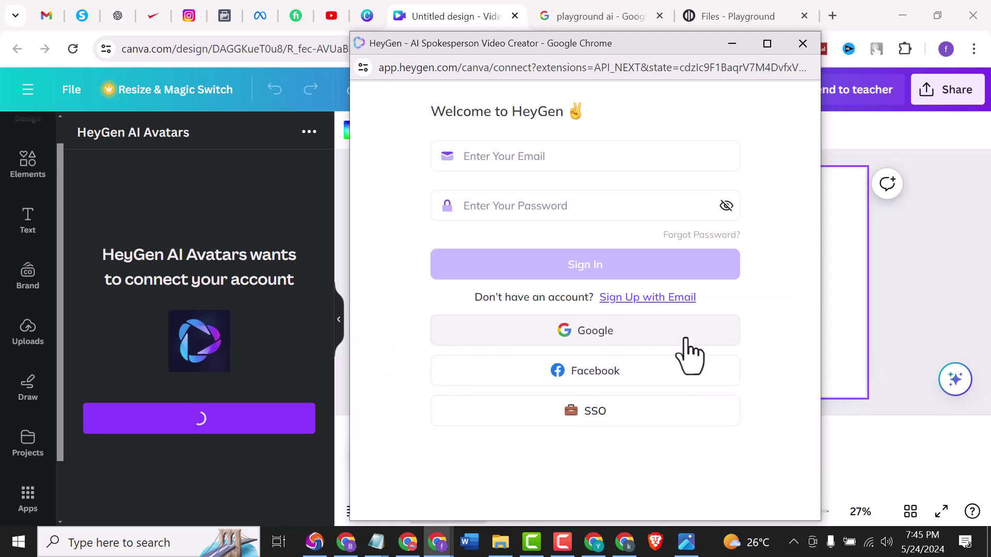
{"action": "left_click", "coordinate": [633, 298]}
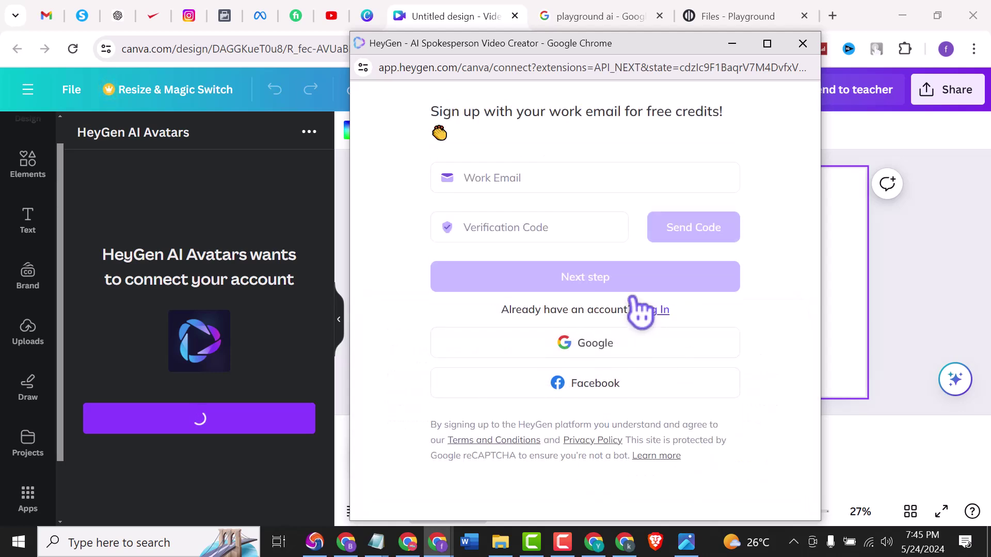
{"action": "left_click", "coordinate": [530, 186]}
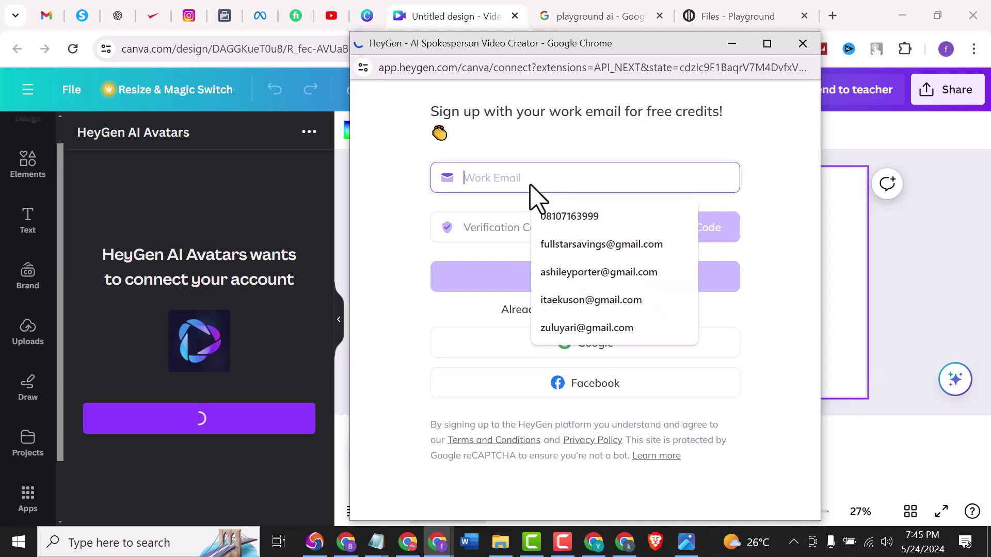
{"action": "left_click", "coordinate": [385, 225]}
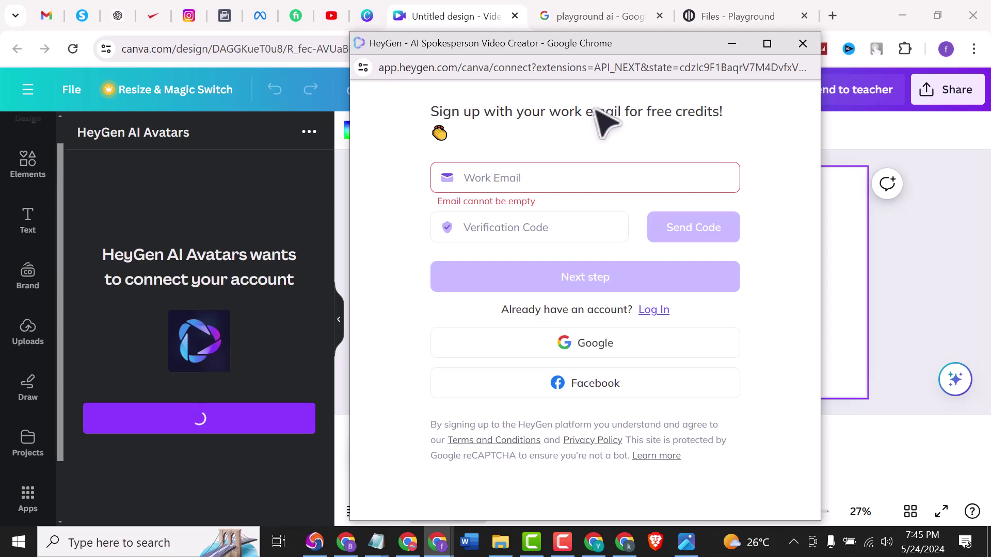
- Search 'tempmail' in a new tab and open the TempMail.Plus disposable email site
{"action": "left_click", "coordinate": [834, 16]}
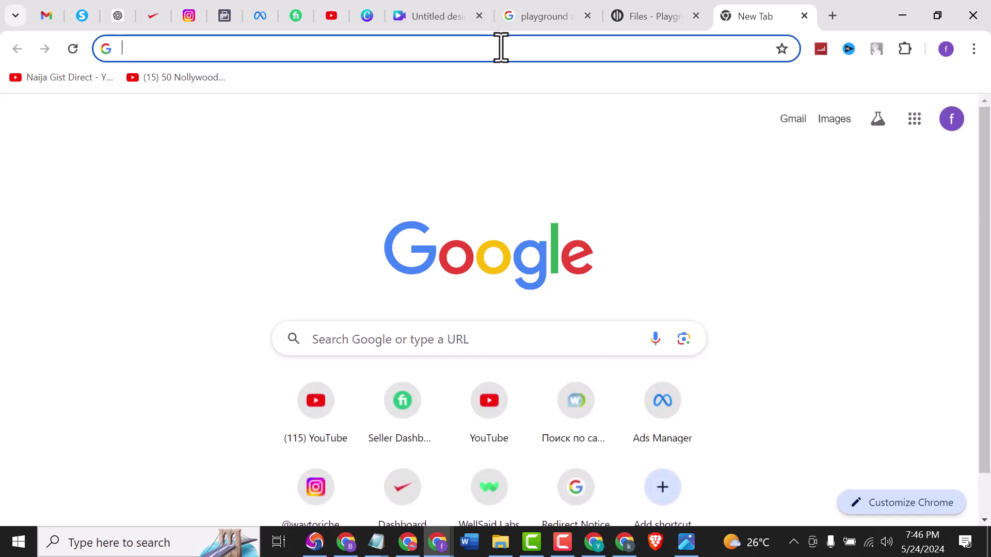
{"action": "type", "text": "tempm"}
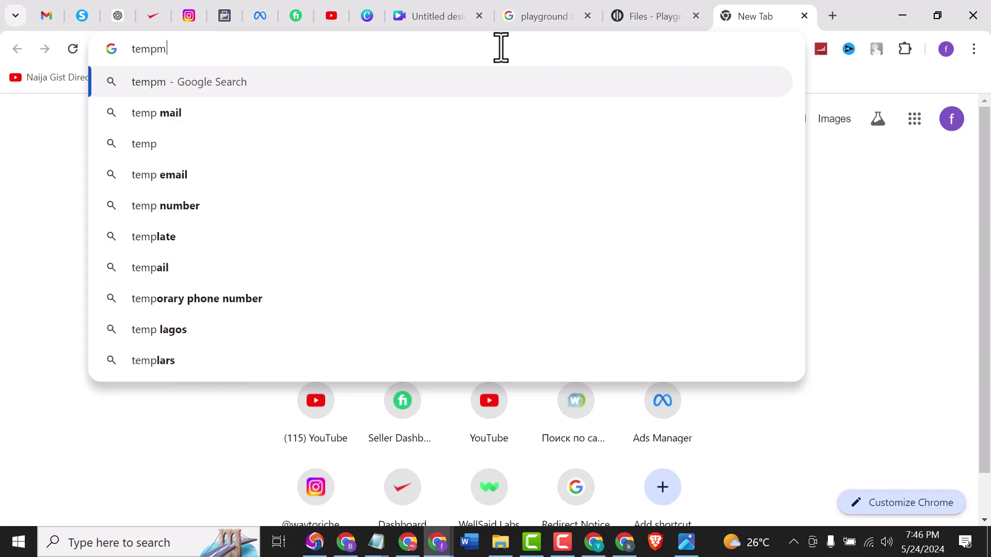
{"action": "type", "text": "ail"}
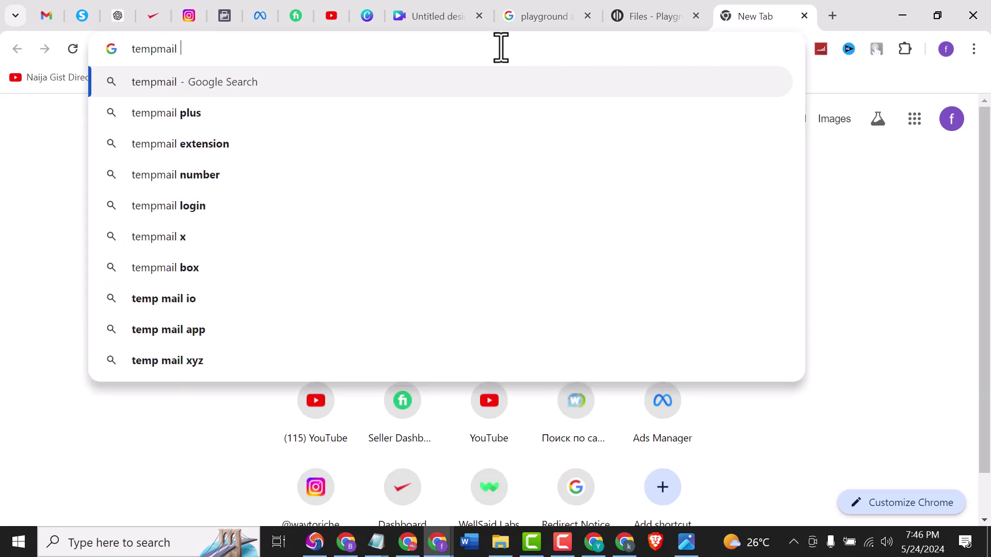
{"action": "left_click", "coordinate": [184, 112]}
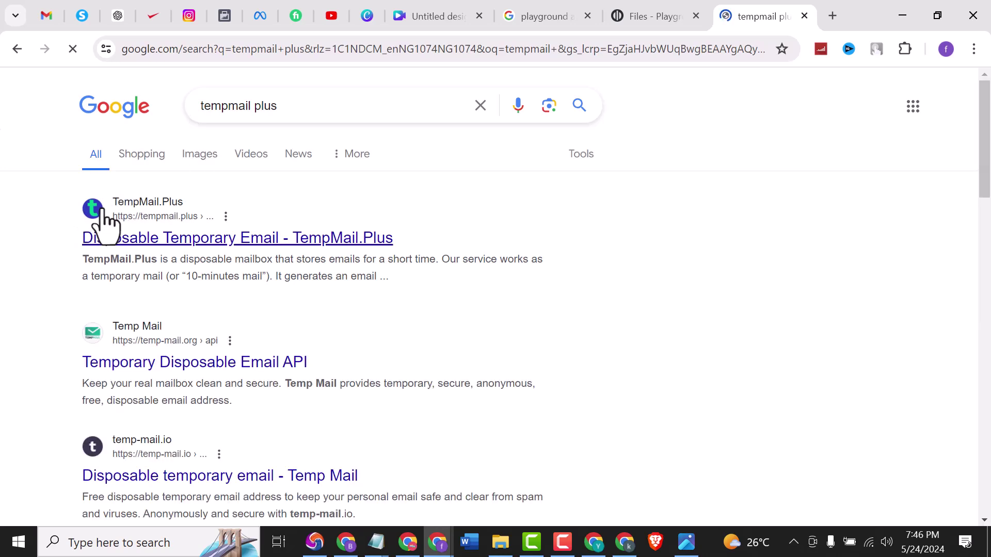
{"action": "left_click", "coordinate": [150, 239]}
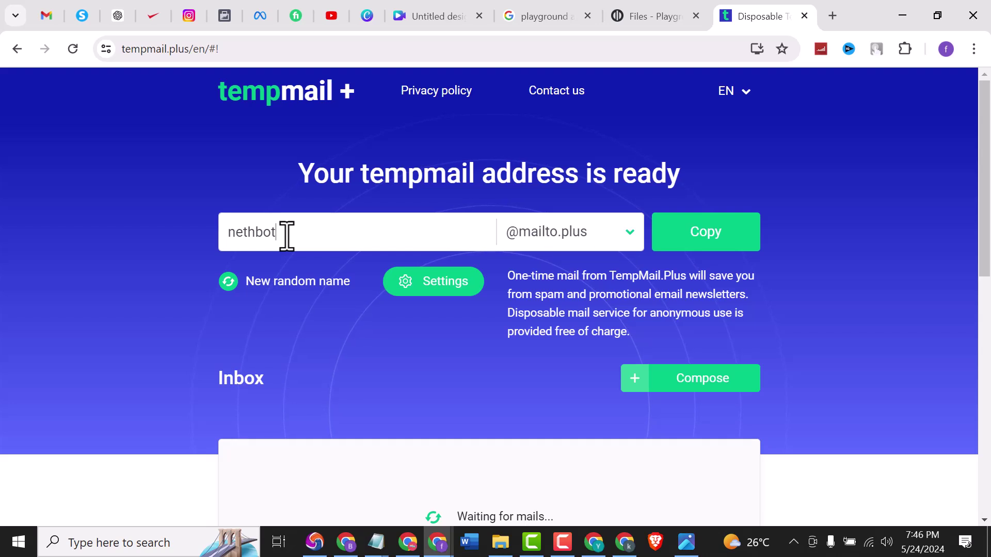
- Replace the random TempMail.Plus mailbox name with a custom one on the rover.info domain
{"action": "left_click_drag", "start_coordinate": [287, 235], "coordinate": [221, 232]}
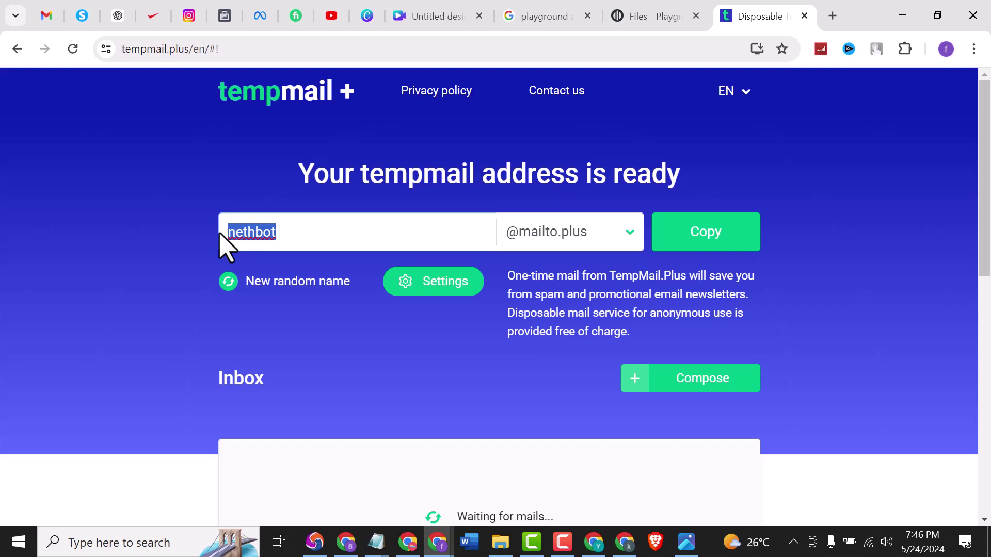
{"action": "type", "text": "ai"}
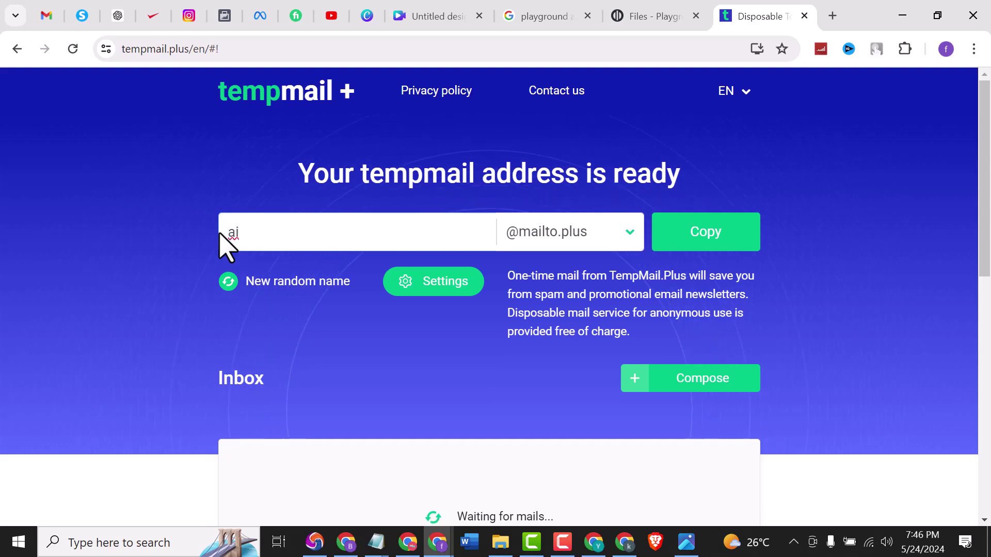
{"action": "type", "text": "avatarspro"}
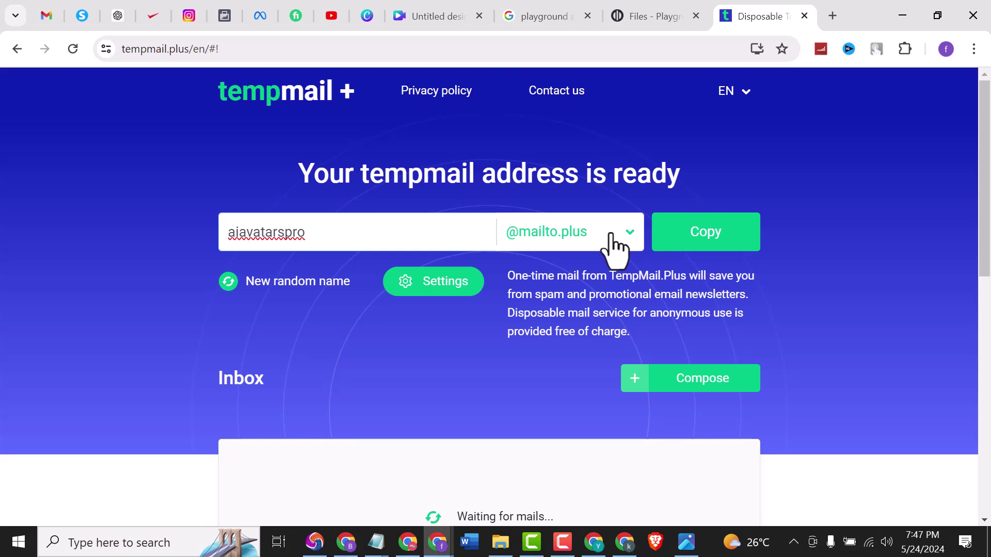
{"action": "left_click", "coordinate": [614, 242]}
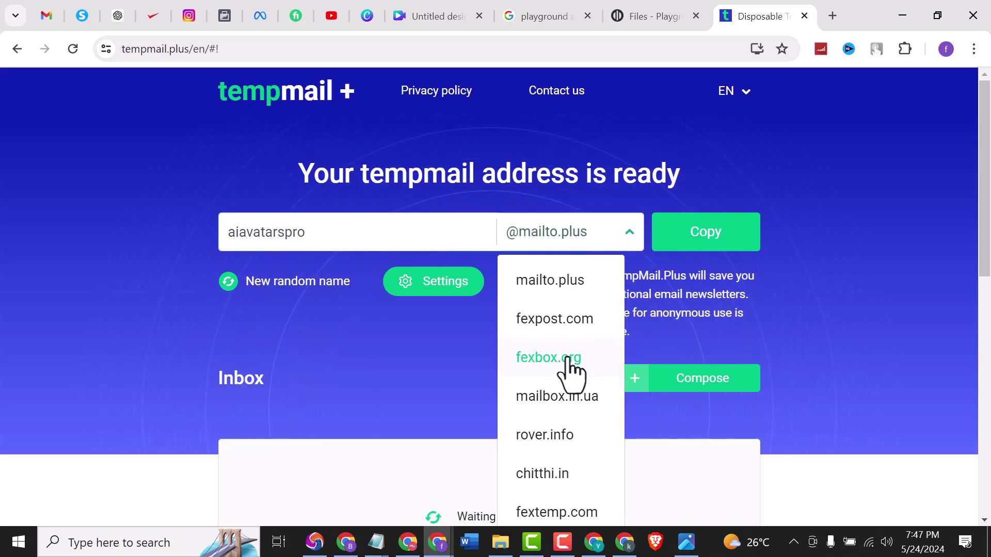
{"action": "left_click", "coordinate": [553, 438]}
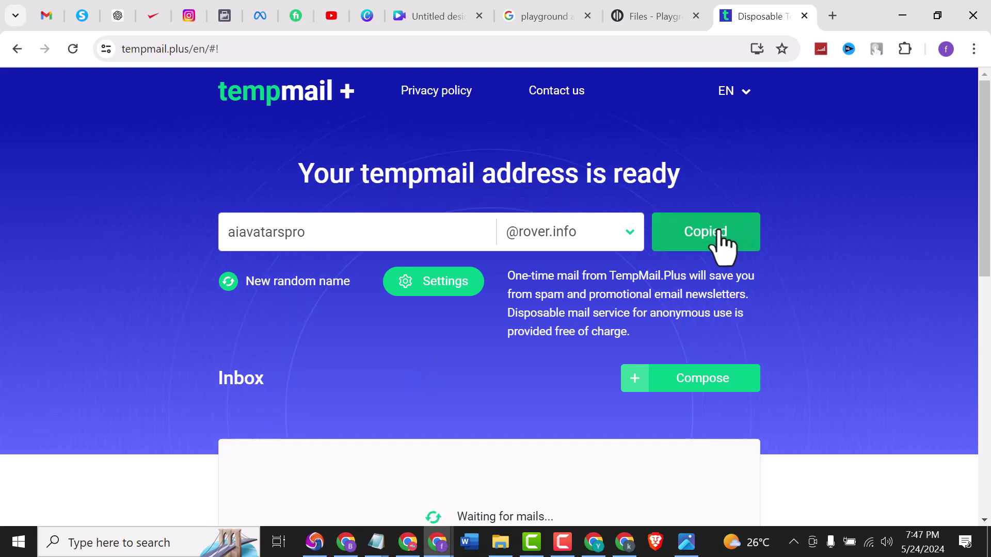
{"action": "left_click", "coordinate": [442, 17]}
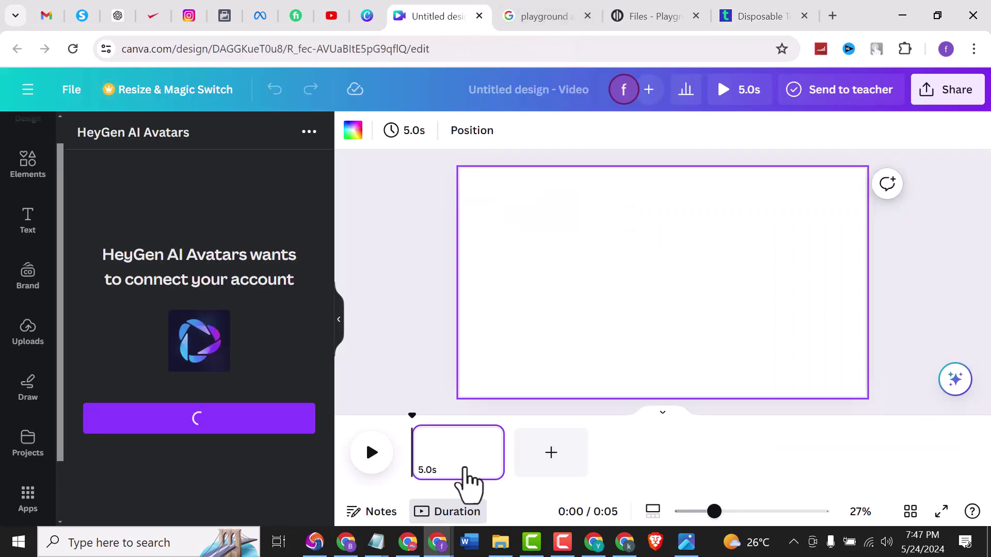
- Paste the temporary rover.info address into HeyGen's sign-up form and request a verification code
{"action": "mouse_move", "coordinate": [438, 542]}
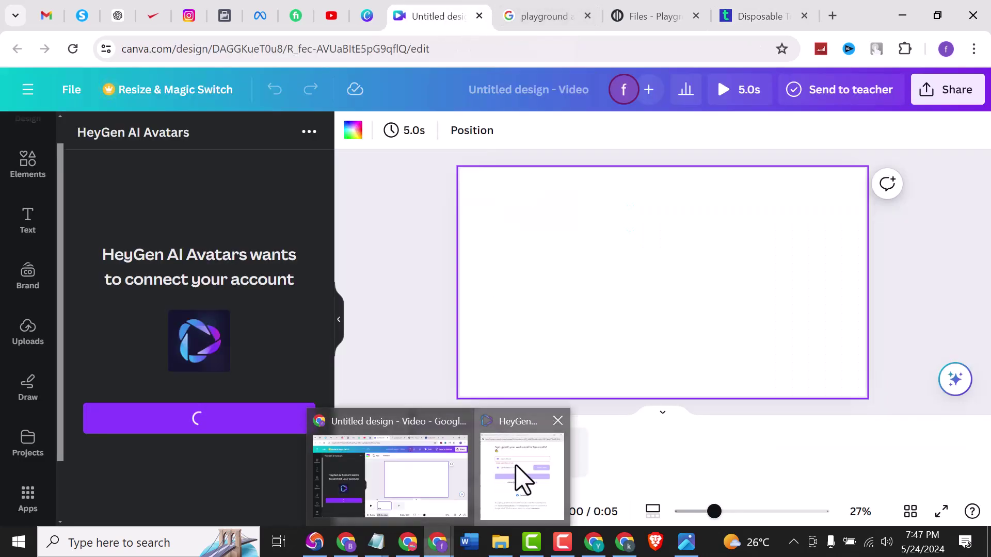
{"action": "left_click", "coordinate": [521, 477]}
{"action": "left_click", "coordinate": [473, 179]}
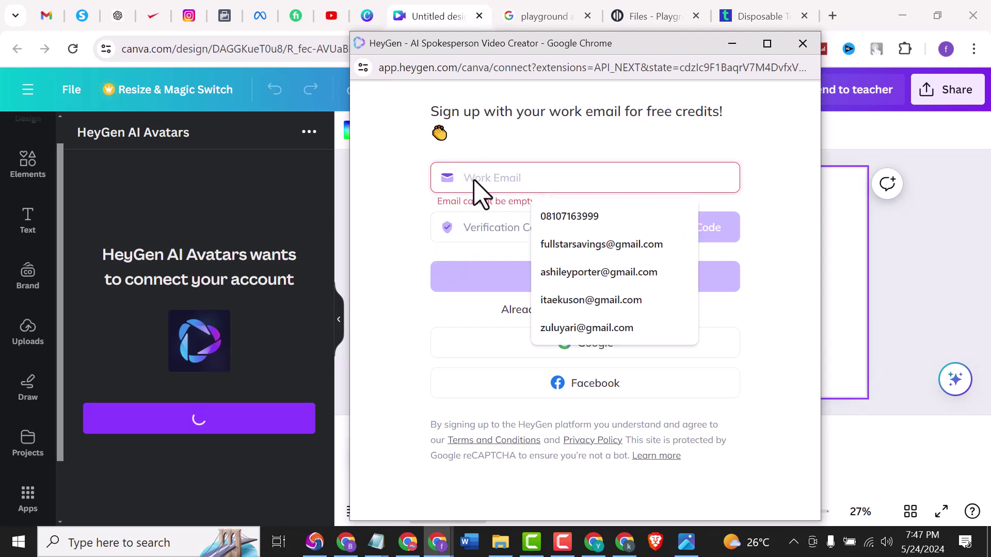
{"action": "key", "text": "ctrl+v"}
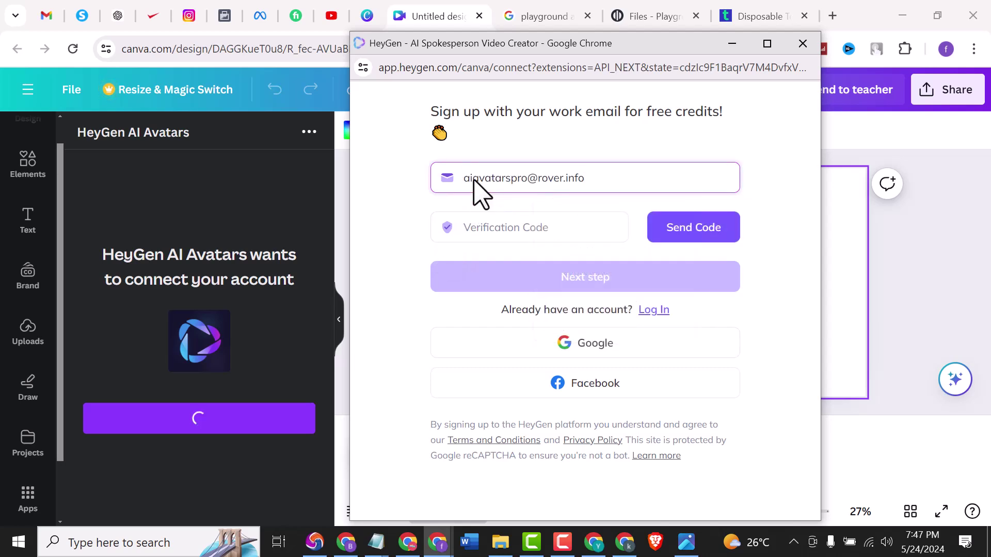
{"action": "left_click", "coordinate": [690, 232]}
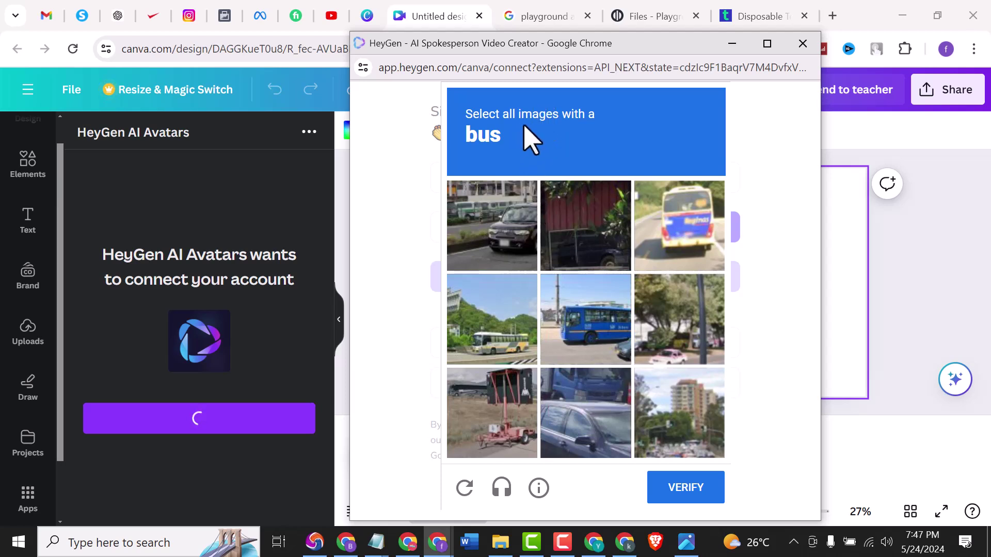
- Solve the reCAPTCHA by marking the three bus images and verifying
{"action": "left_click", "coordinate": [662, 233]}
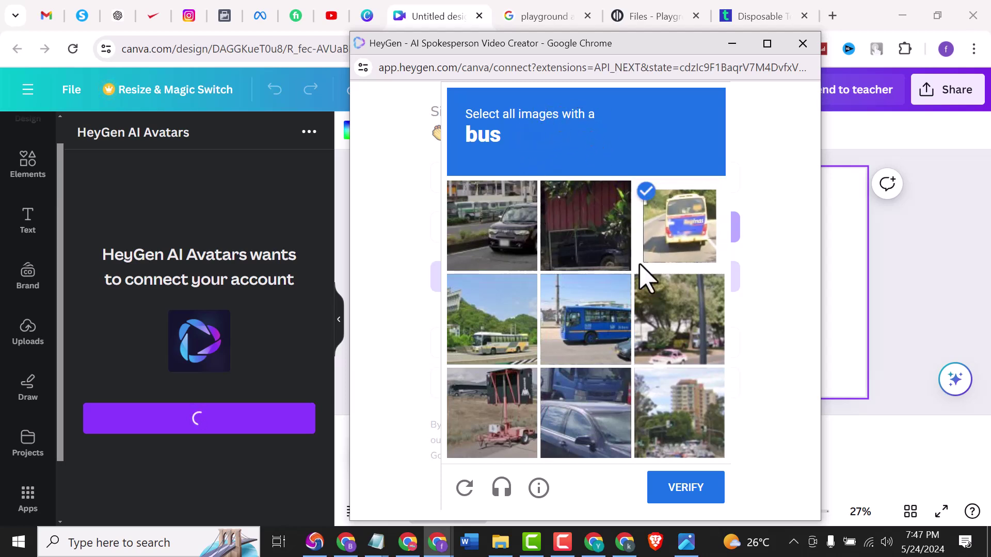
{"action": "left_click", "coordinate": [586, 332]}
{"action": "left_click", "coordinate": [474, 351]}
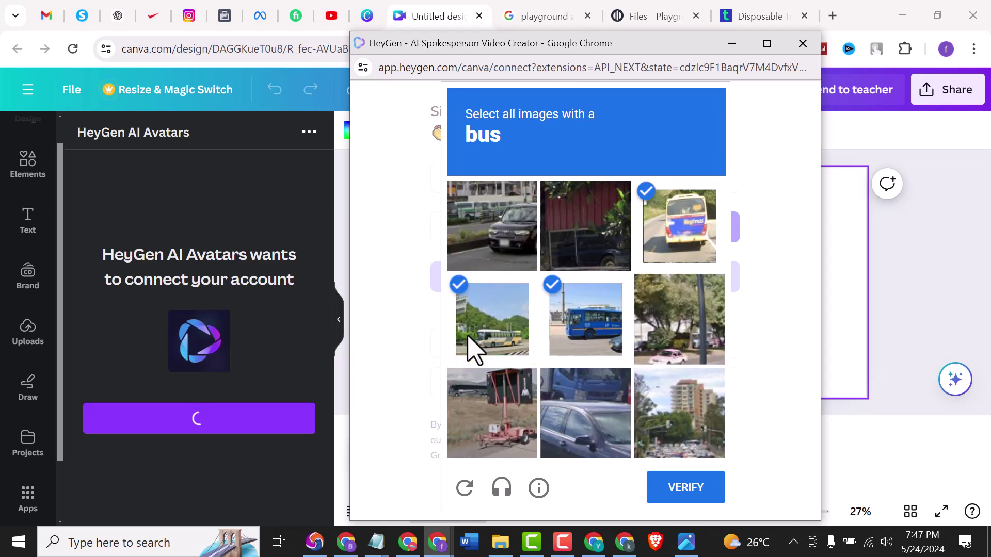
{"action": "left_click", "coordinate": [696, 488]}
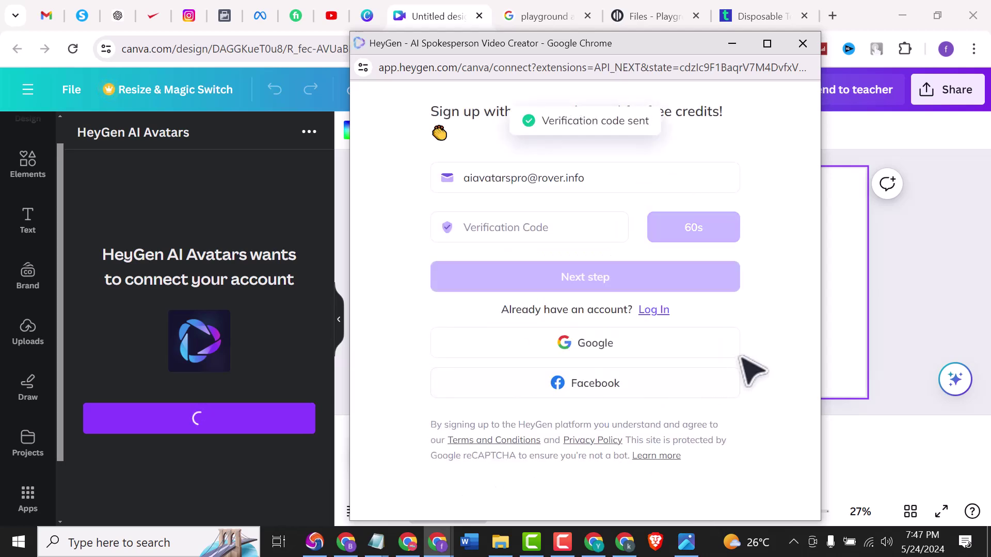
- Open the Team HeyGen verification email in TempMail.Plus and select its code
{"action": "left_click", "coordinate": [757, 16]}
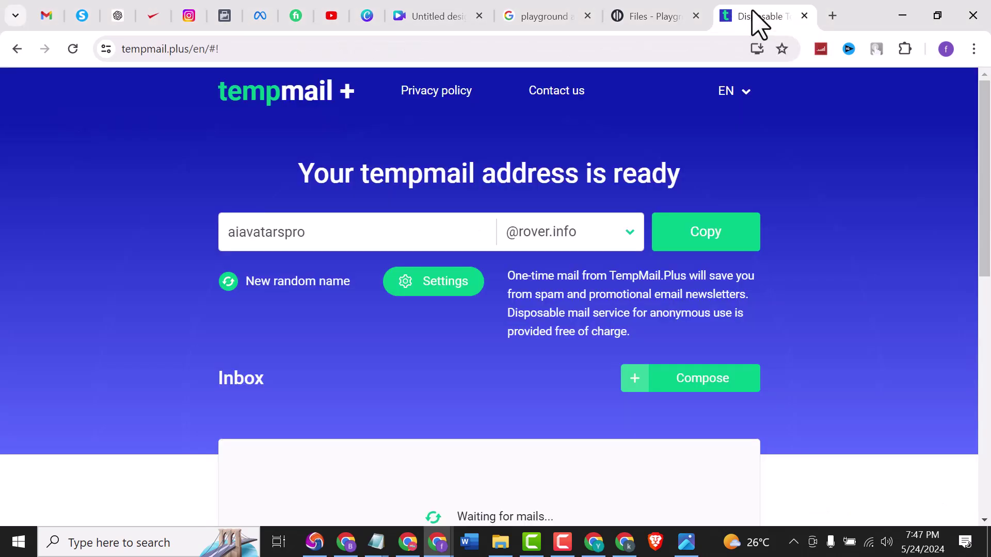
{"action": "scroll", "coordinate": [986, 164], "scroll_direction": "down", "scroll_amount": 4}
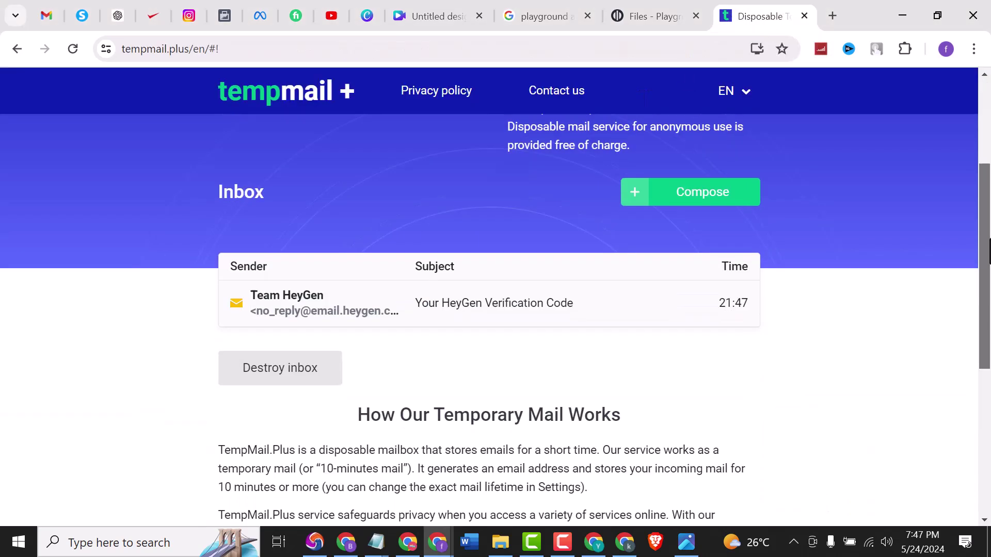
{"action": "left_click", "coordinate": [437, 300]}
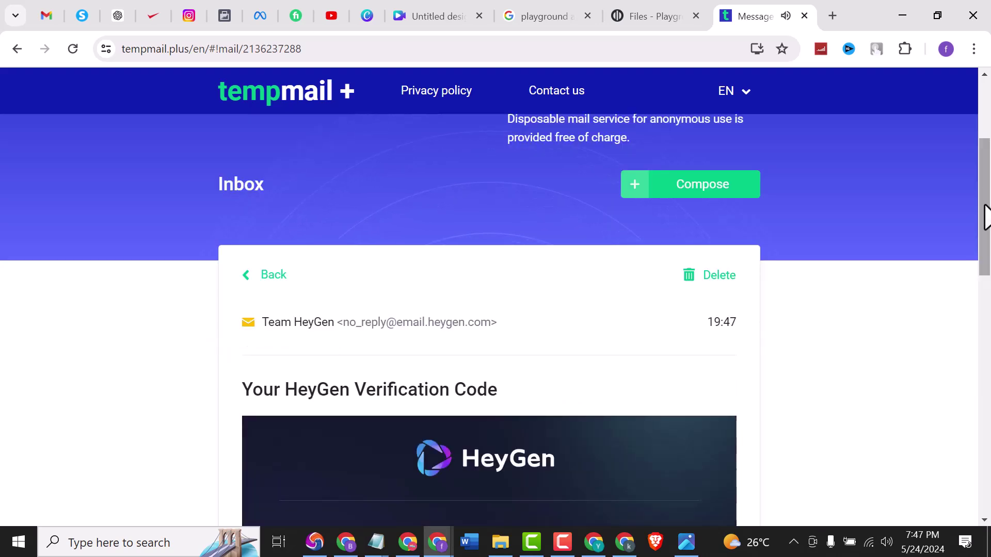
{"action": "left_click_drag", "start_coordinate": [984, 206], "coordinate": [989, 346]}
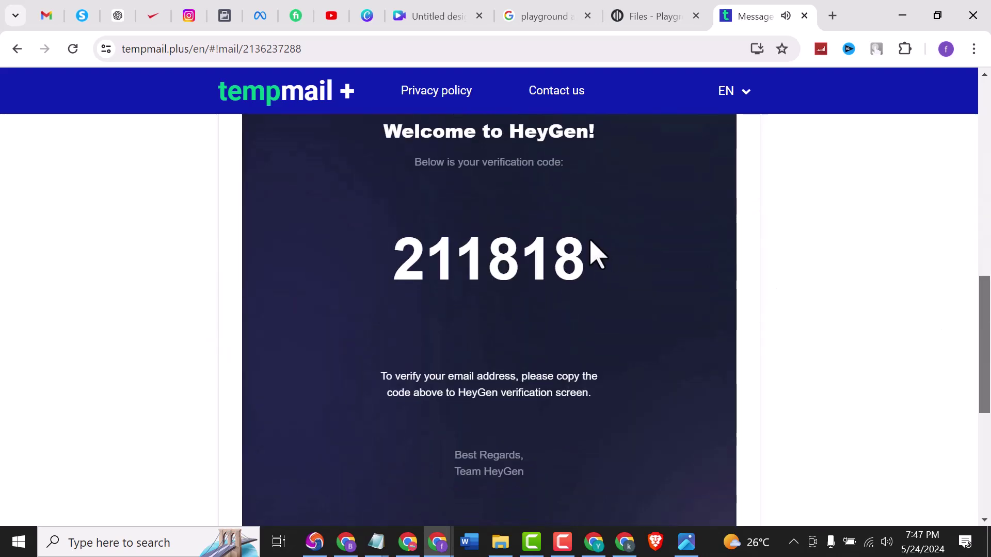
{"action": "left_click_drag", "start_coordinate": [583, 267], "coordinate": [409, 274]}
{"action": "key", "text": "ctrl+c"}
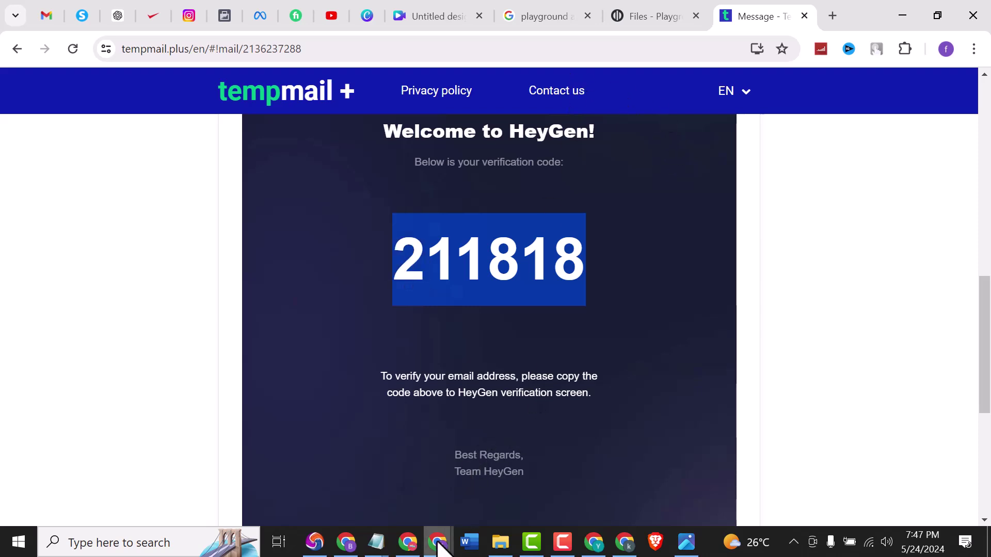
{"action": "mouse_move", "coordinate": [439, 539]}
{"action": "left_click", "coordinate": [532, 492]}
- Paste the verification code into the HeyGen sign-up form and continue
{"action": "left_click", "coordinate": [505, 227]}
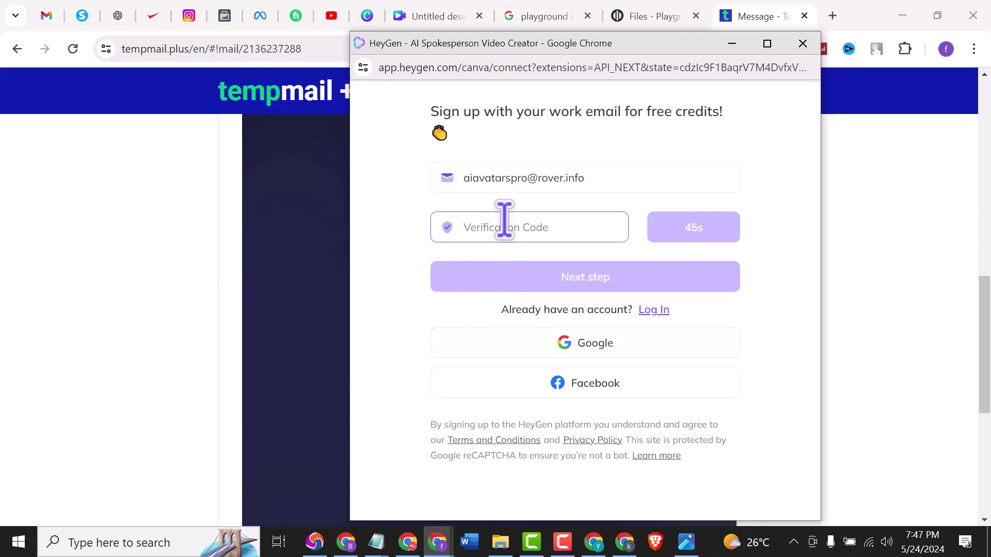
{"action": "key", "text": "ctrl+v"}
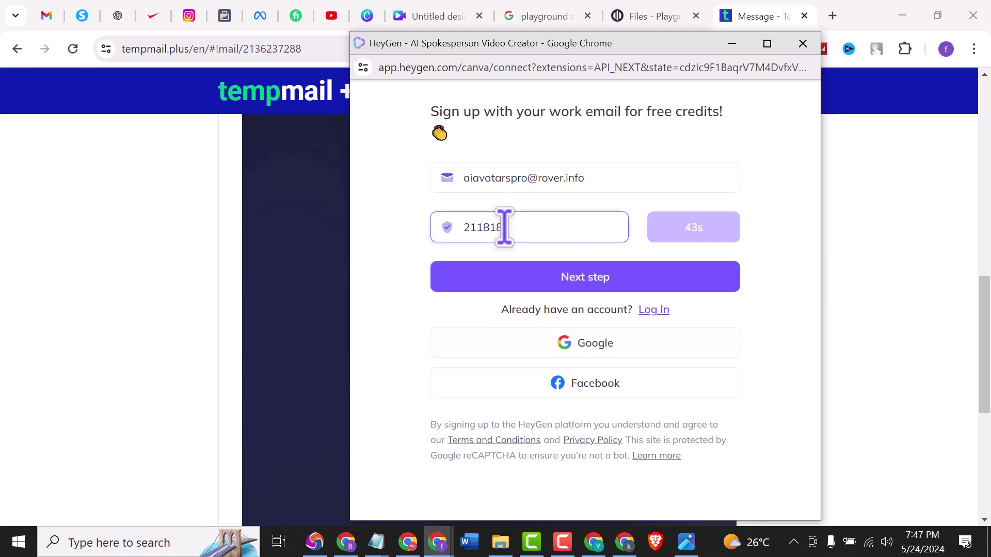
{"action": "left_click", "coordinate": [563, 279]}
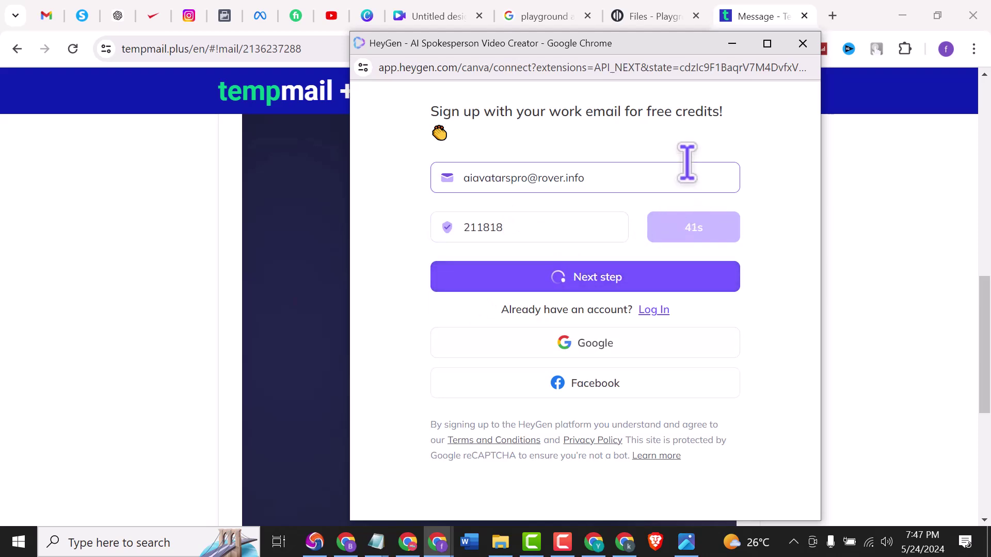
- Set the new password from Notepad in both password fields and finish creating the account
{"action": "left_click", "coordinate": [562, 217]}
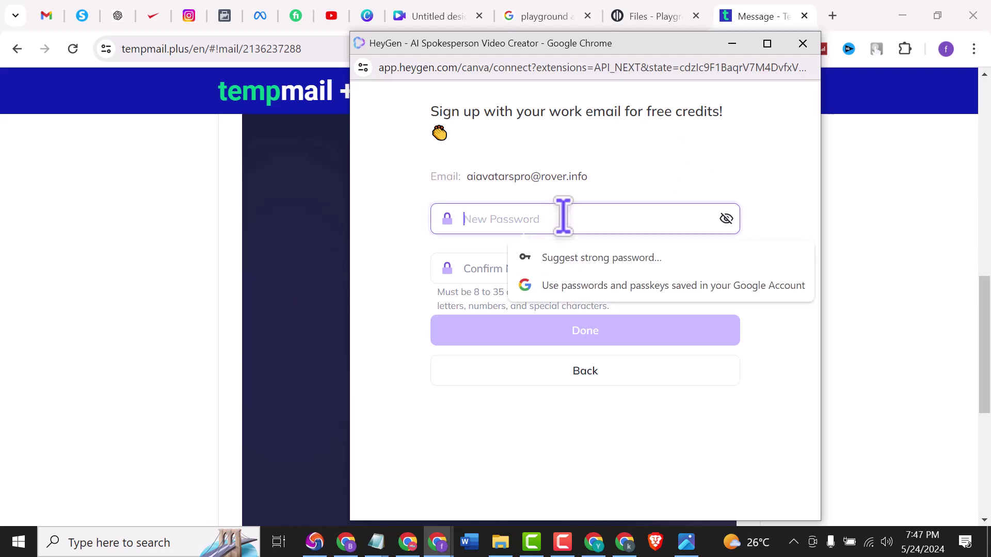
{"action": "mouse_move", "coordinate": [382, 543]}
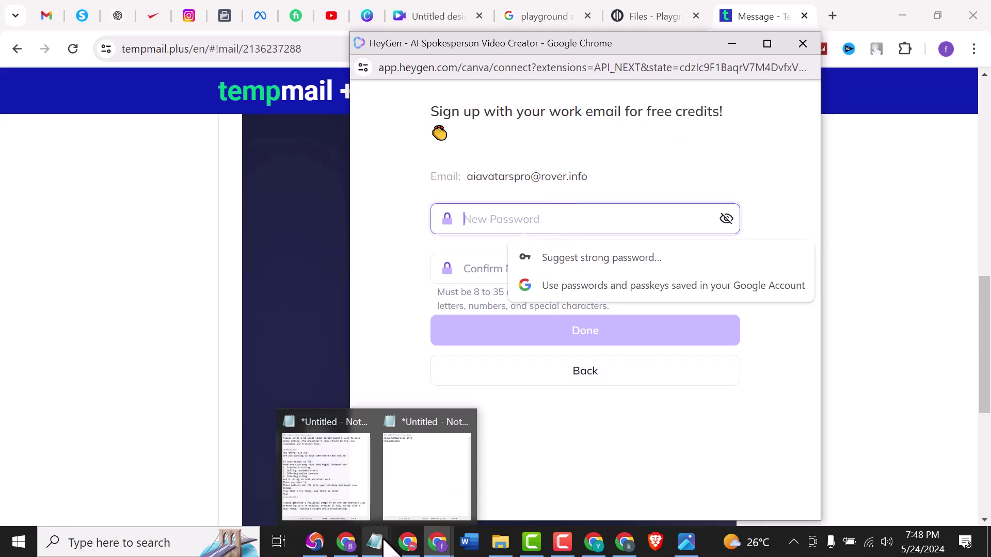
{"action": "left_click", "coordinate": [413, 490]}
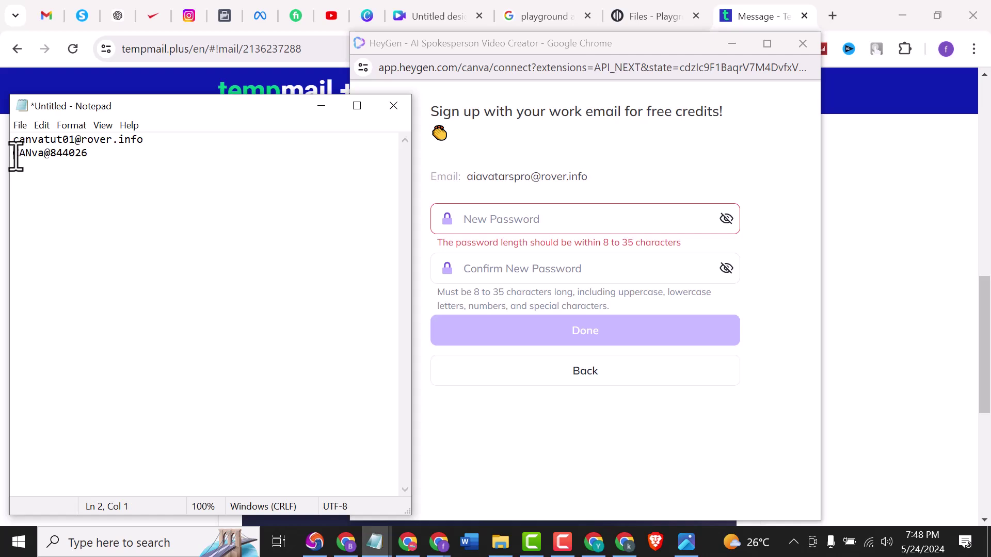
{"action": "left_click_drag", "start_coordinate": [16, 155], "coordinate": [84, 154]}
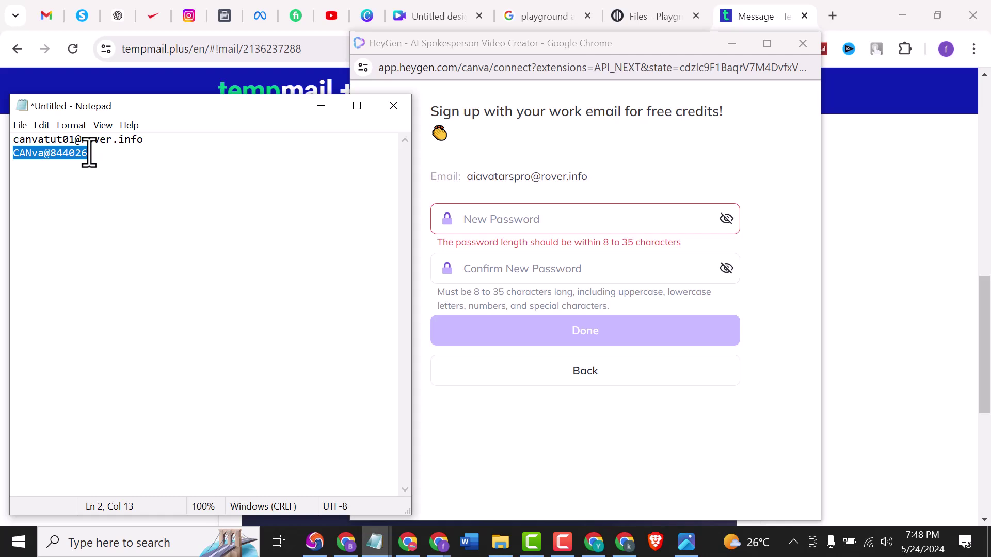
{"action": "left_click", "coordinate": [92, 162]}
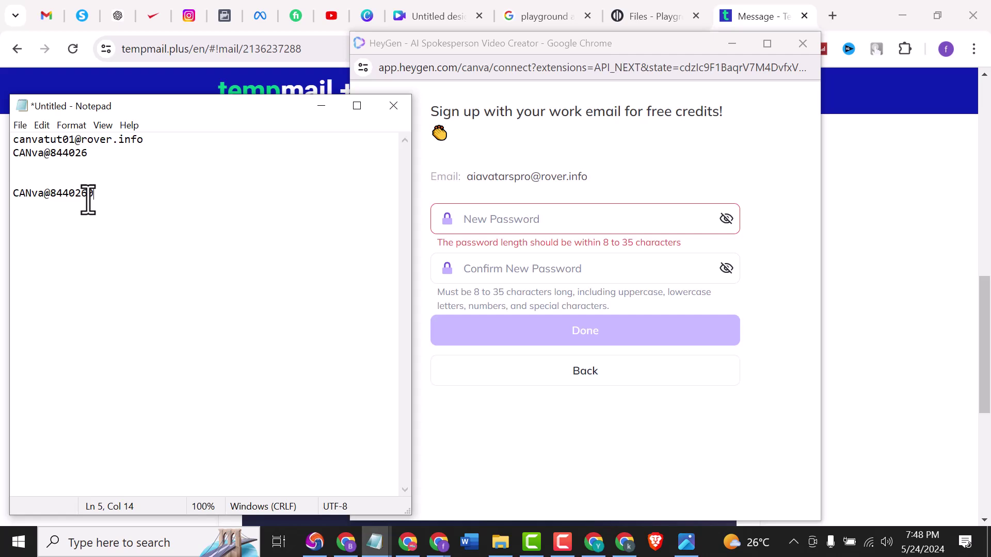
{"action": "left_click_drag", "start_coordinate": [16, 194], "coordinate": [97, 194]}
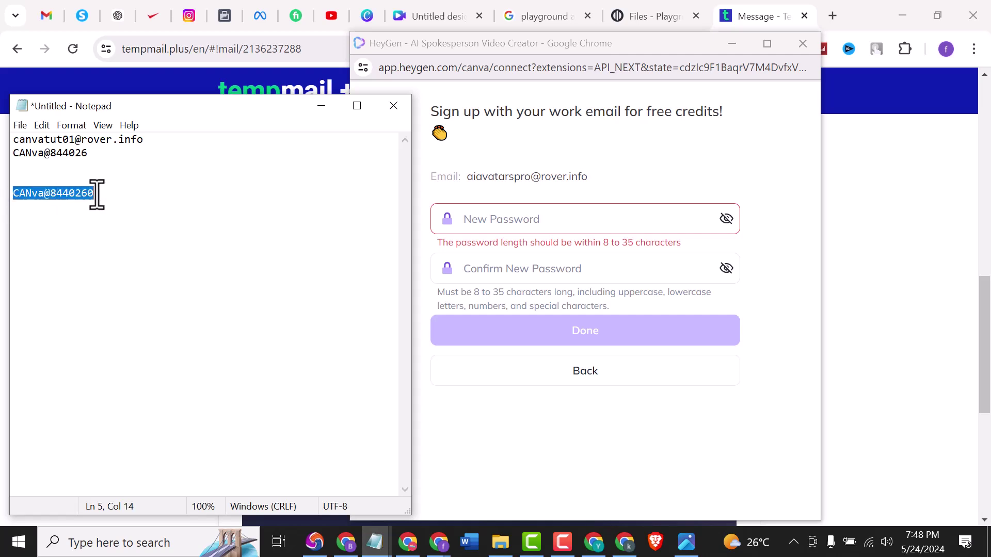
{"action": "left_click", "coordinate": [543, 221]}
{"action": "key", "text": "ctrl+v"}
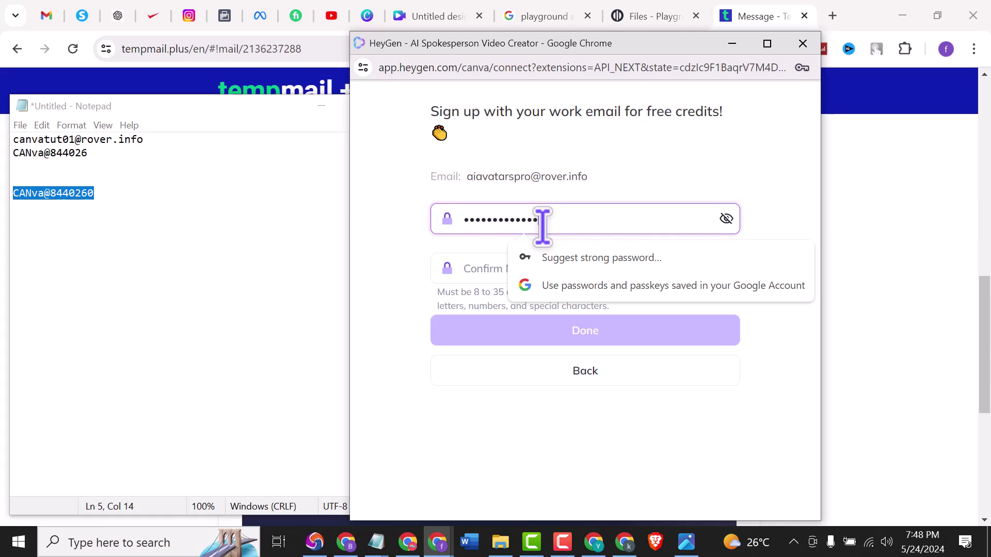
{"action": "left_click", "coordinate": [484, 269]}
{"action": "key", "text": "ctrl+v"}
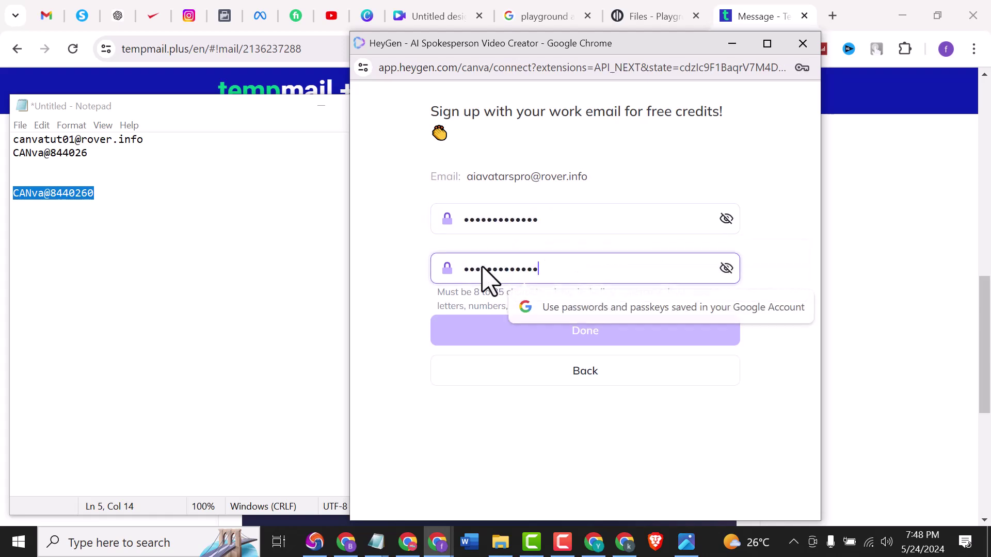
{"action": "left_click", "coordinate": [530, 334]}
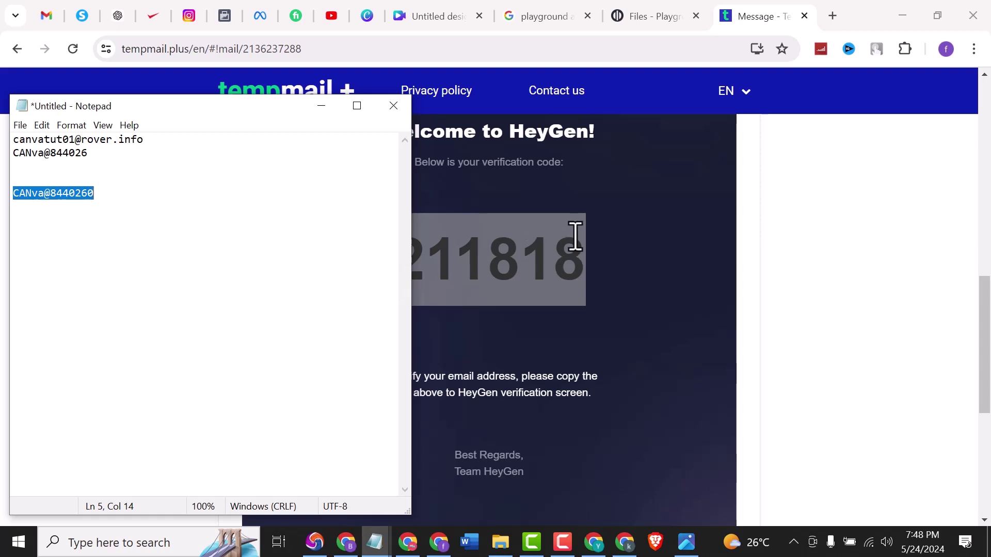
- Back in Canva, scroll the HeyGen panel to the Generate button, then up to the empty script box
{"action": "left_click", "coordinate": [434, 16]}
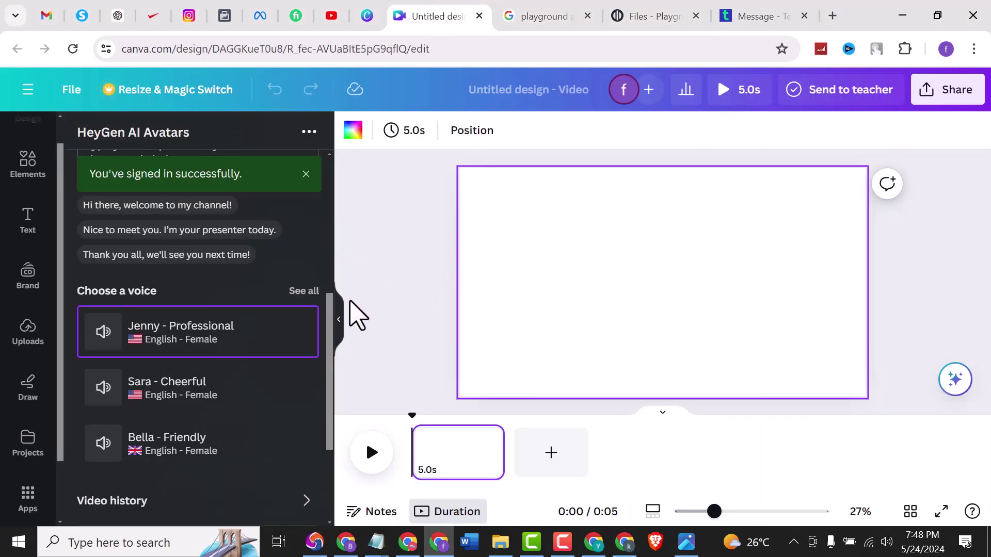
{"action": "left_click_drag", "start_coordinate": [331, 354], "coordinate": [336, 420]}
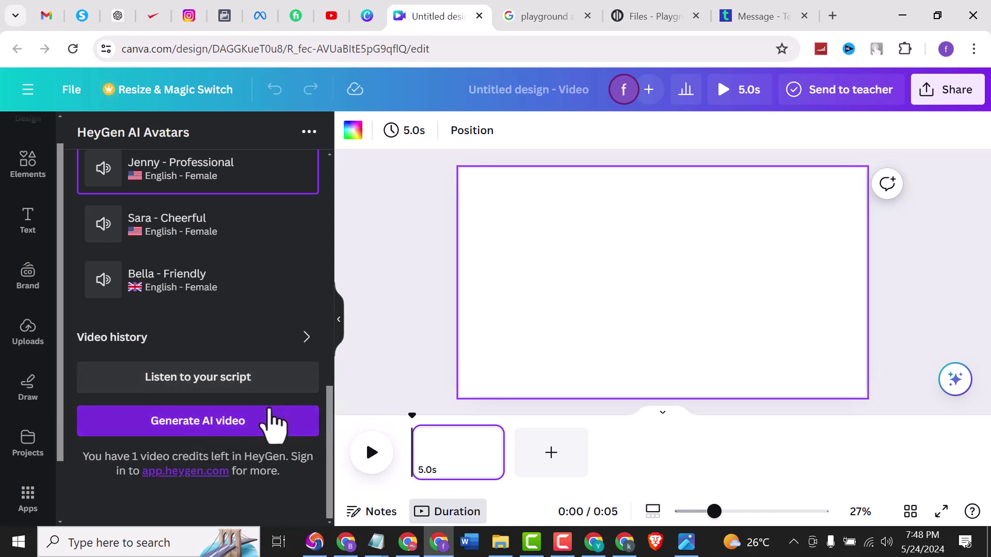
{"action": "left_click_drag", "start_coordinate": [332, 410], "coordinate": [334, 281]}
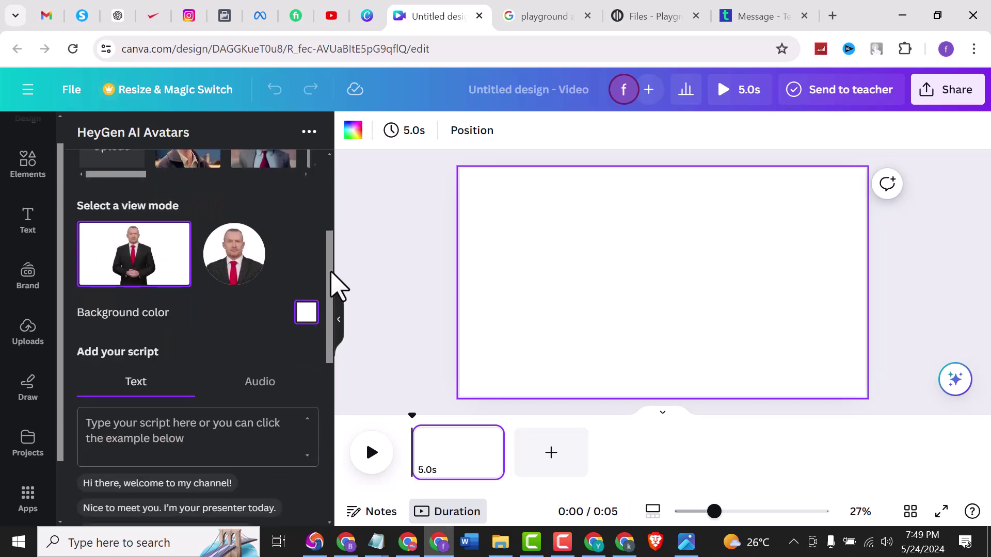
- Copy the red-dressed TV presenter image prompt from Notepad, then go to the Playground files page
{"action": "mouse_move", "coordinate": [376, 542]}
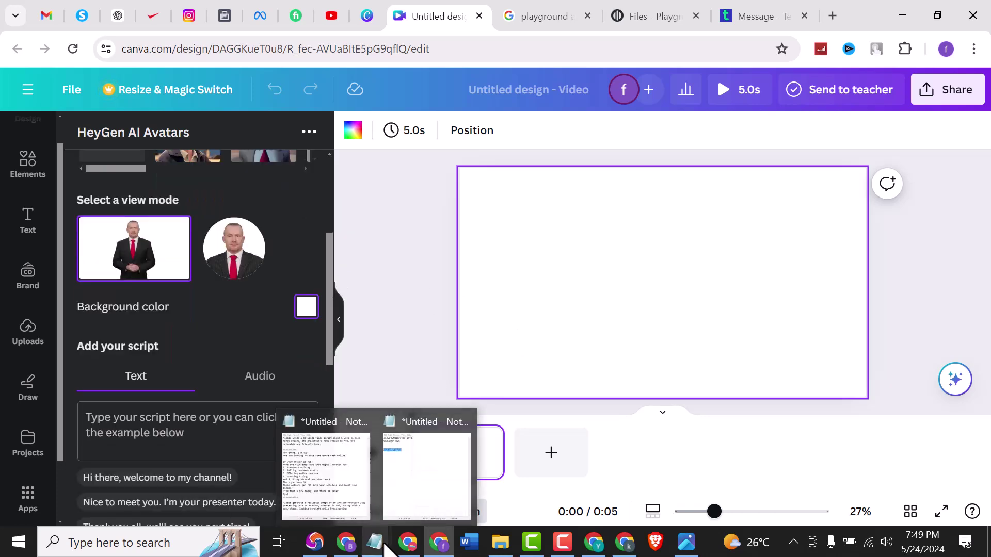
{"action": "left_click", "coordinate": [343, 509]}
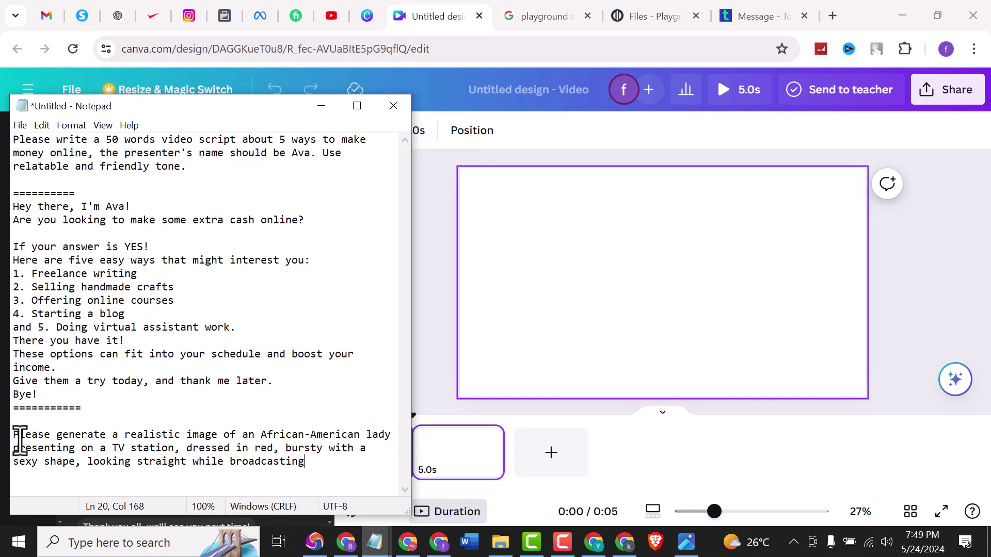
{"action": "left_click_drag", "start_coordinate": [14, 436], "coordinate": [310, 467]}
{"action": "key", "text": "ctrl+c"}
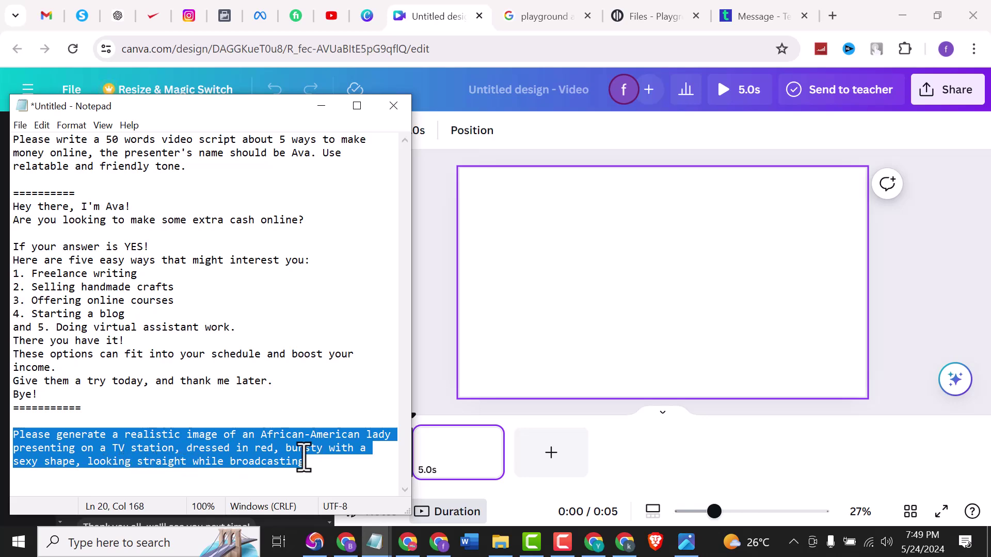
{"action": "left_click", "coordinate": [646, 5]}
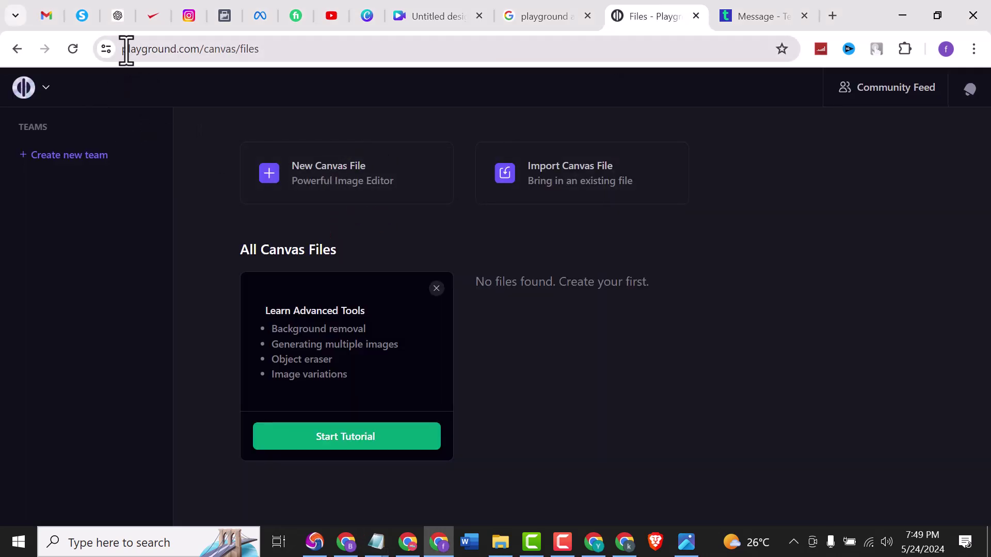
- Paste the red-dressed presenter prompt into a new Playground canvas and reposition its 1024×1024 frame
{"action": "left_click_drag", "start_coordinate": [126, 50], "coordinate": [200, 58]}
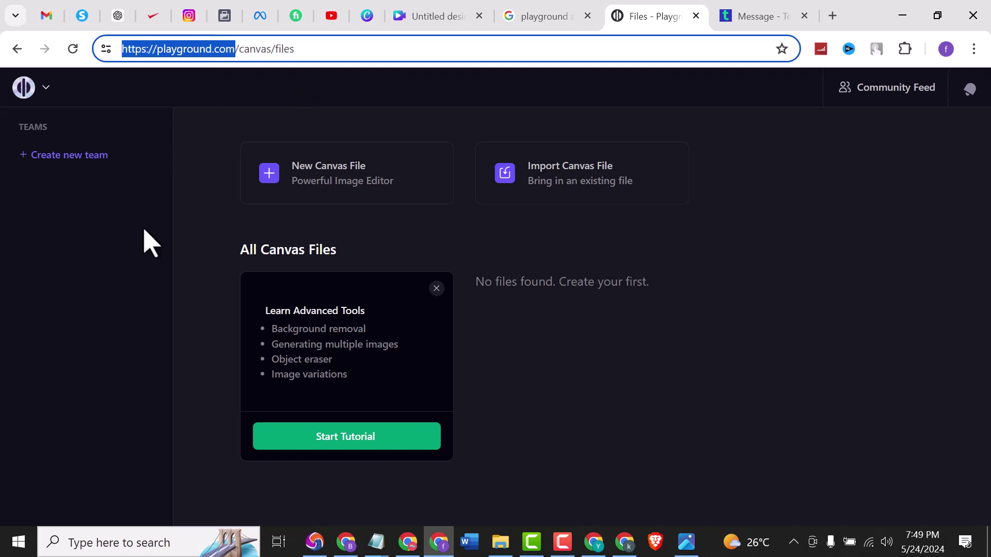
{"action": "left_click", "coordinate": [149, 243]}
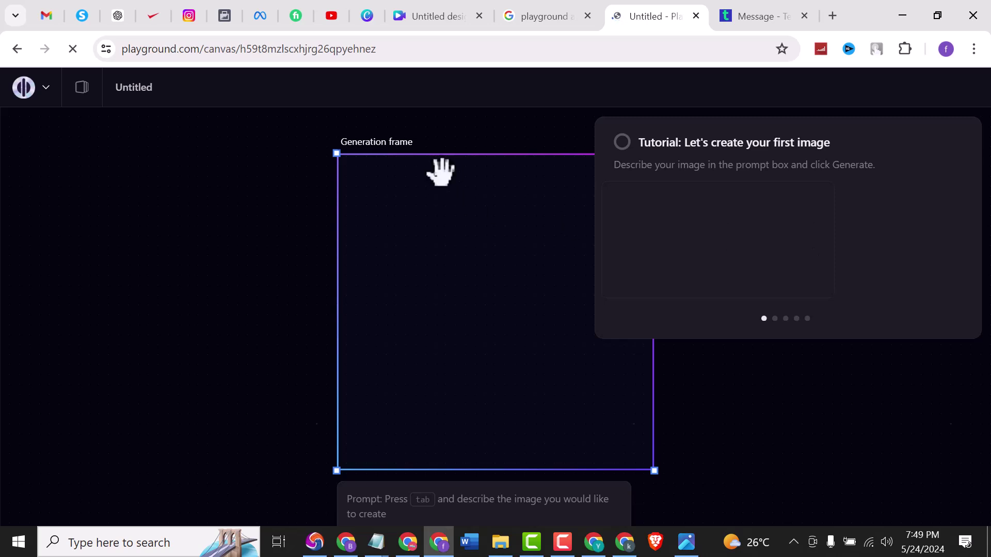
{"action": "left_click_drag", "start_coordinate": [483, 217], "coordinate": [356, 171]}
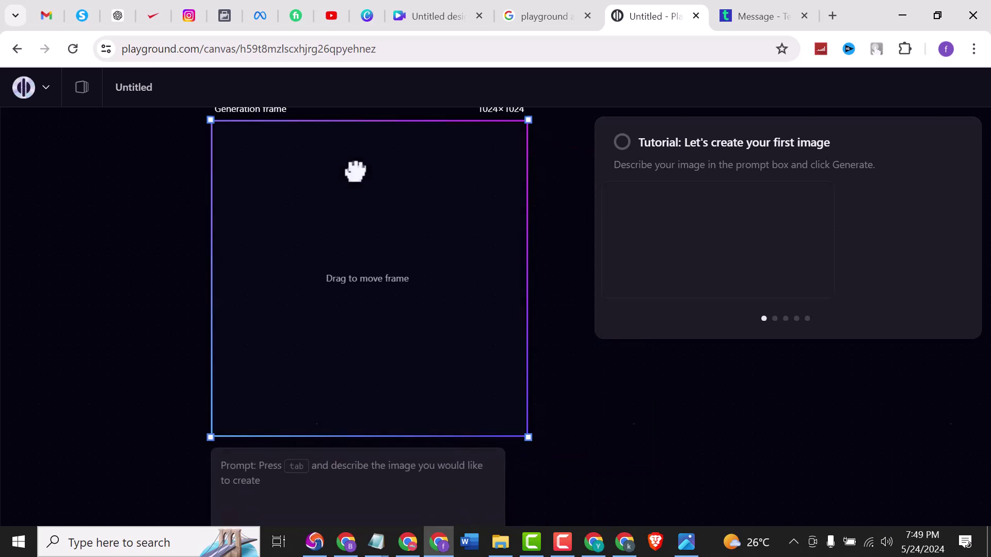
{"action": "left_click", "coordinate": [366, 479]}
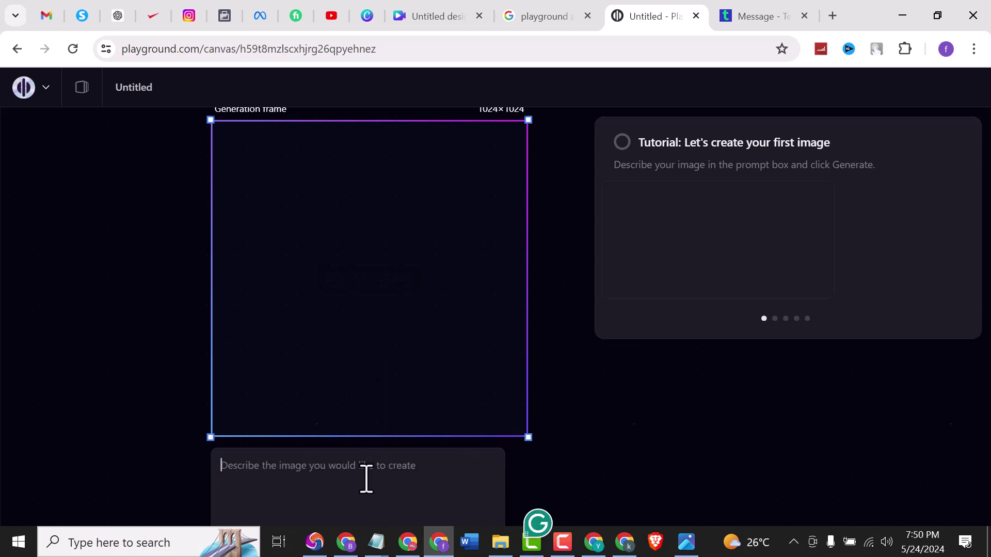
{"action": "key", "text": "ctrl+v"}
{"action": "left_click_drag", "start_coordinate": [416, 306], "coordinate": [403, 253]}
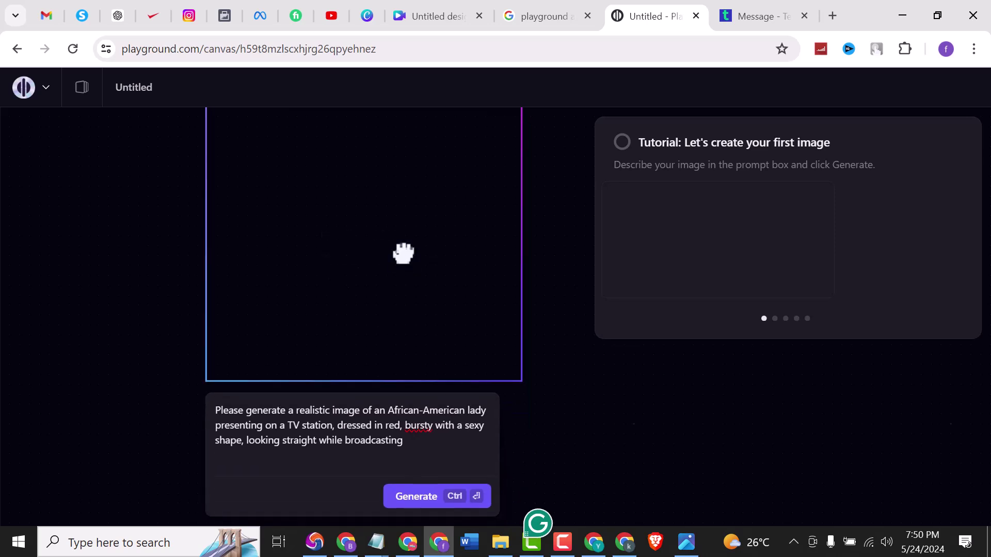
- Generate the red-dressed TV presenter photo and shift it down and left onto the frame
{"action": "left_click", "coordinate": [416, 497]}
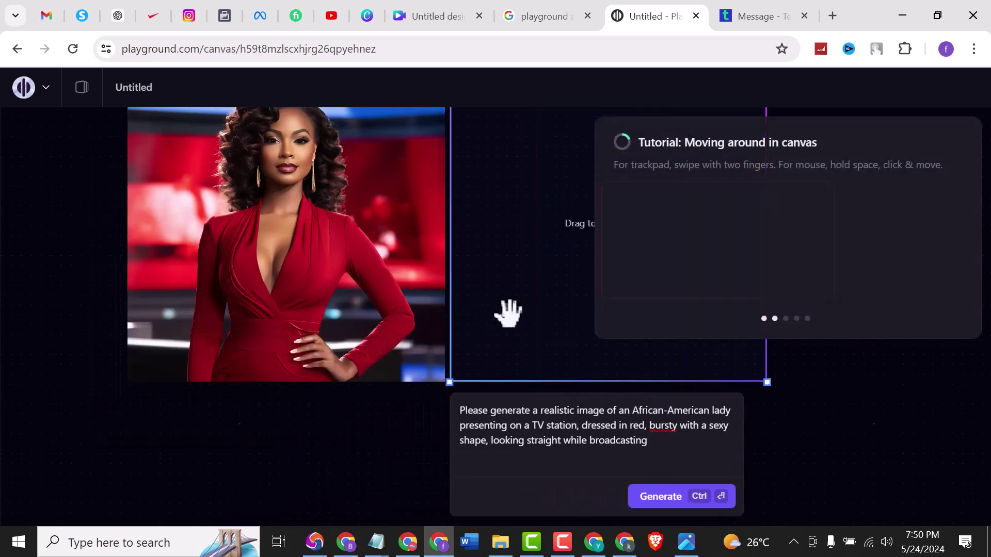
{"action": "left_click_drag", "start_coordinate": [348, 283], "coordinate": [346, 319]}
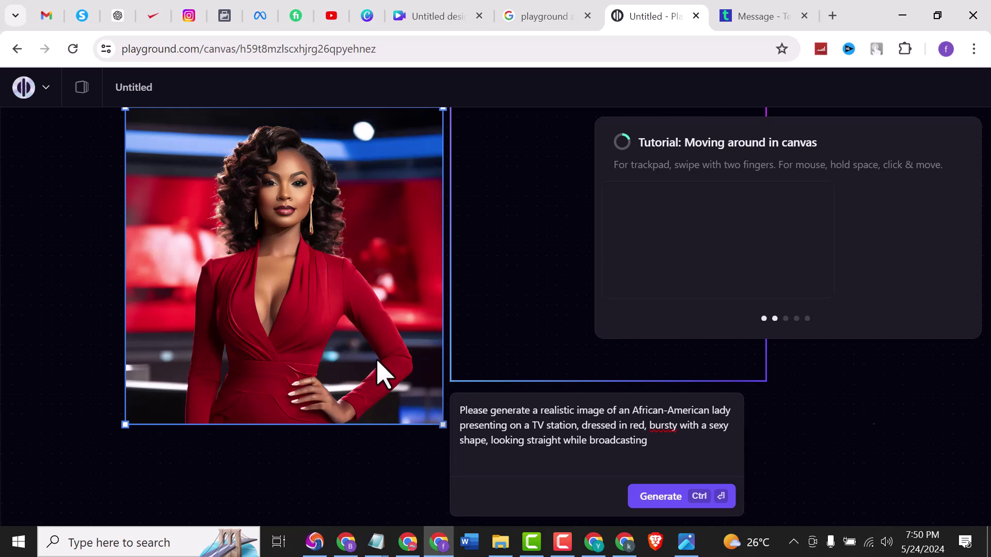
{"action": "left_click_drag", "start_coordinate": [349, 327], "coordinate": [303, 314]}
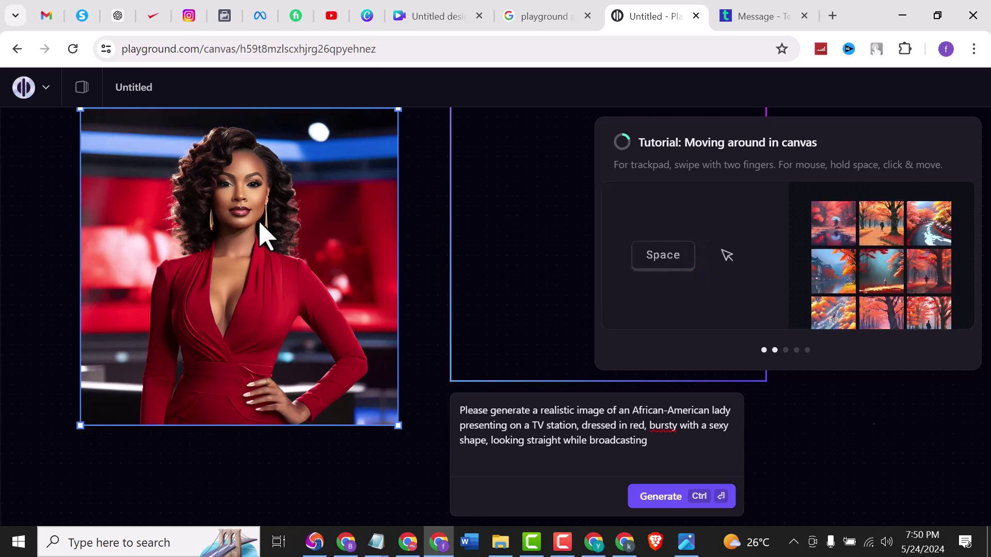
- Apply Restore Faces to the generated red-dressed presenter image
{"action": "right_click", "coordinate": [265, 235]}
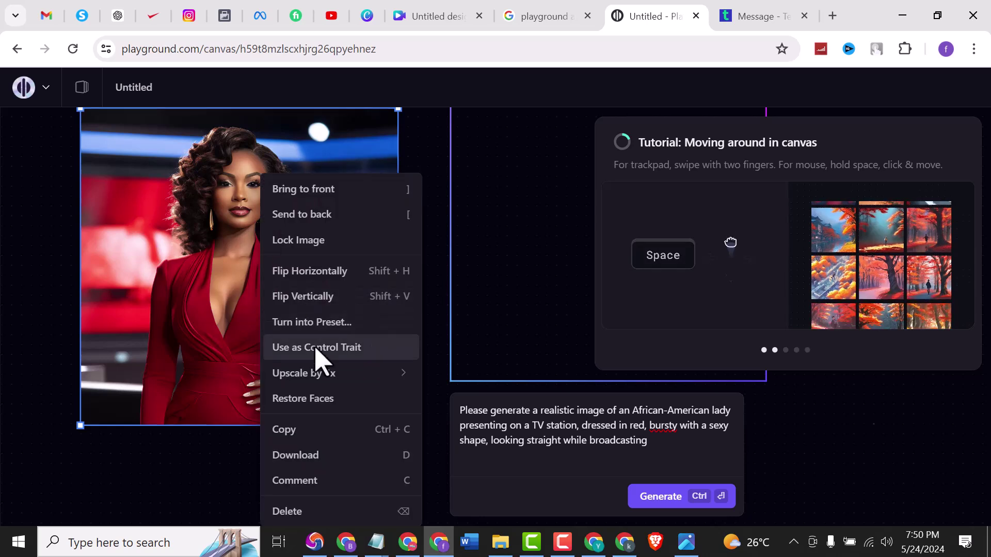
{"action": "mouse_move", "coordinate": [320, 376]}
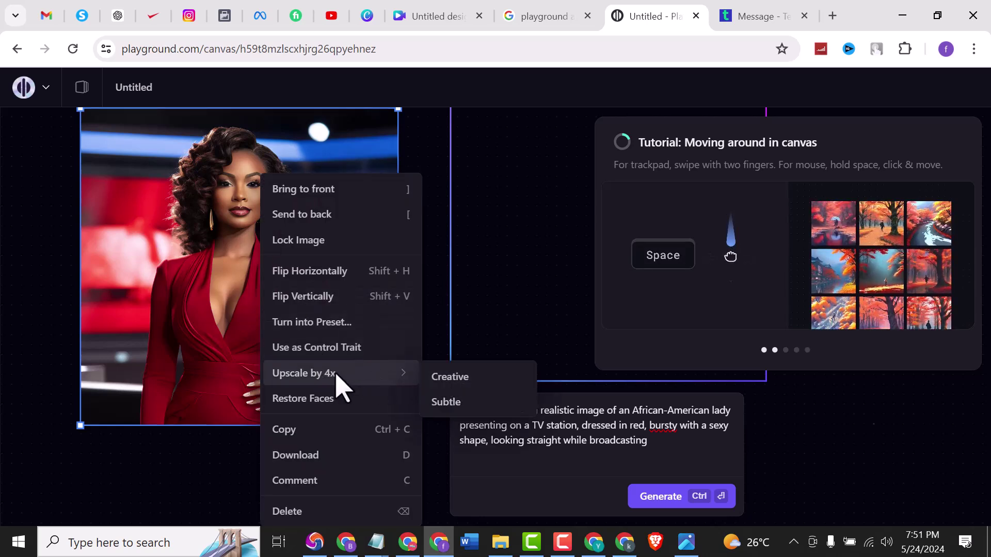
{"action": "left_click", "coordinate": [313, 408]}
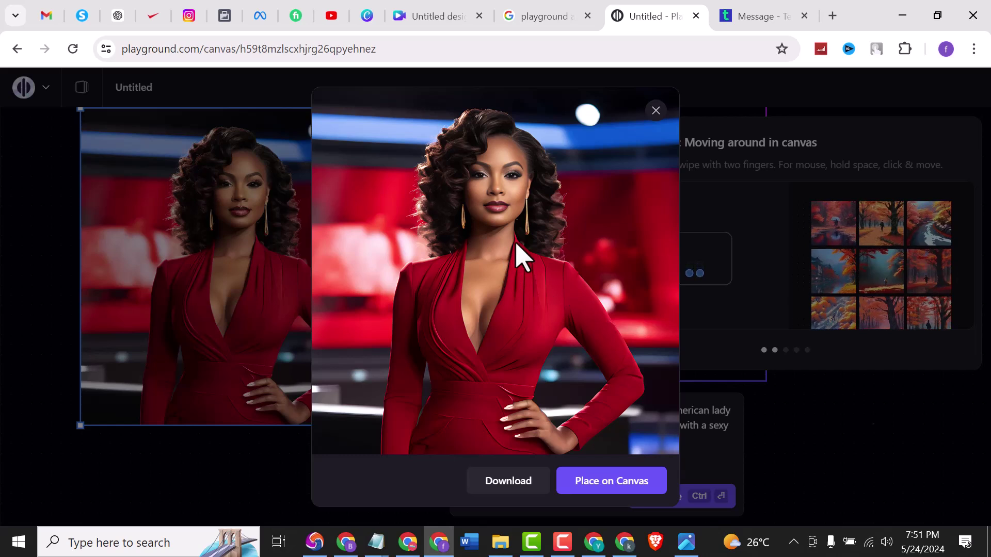
- Upload 'African American lady presenting0' to HeyGen AI Avatars in Canva and choose it as avatar
{"action": "left_click", "coordinate": [426, 18]}
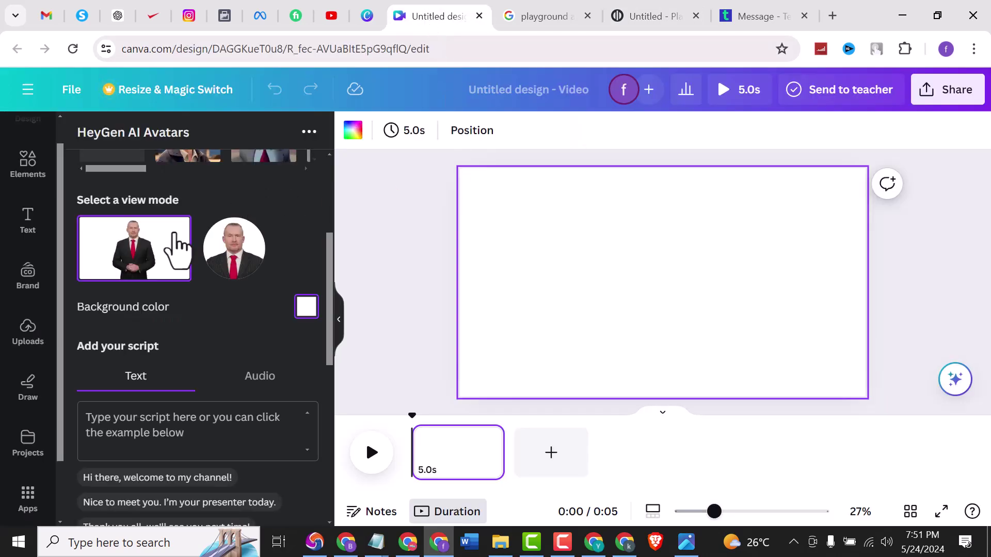
{"action": "left_click_drag", "start_coordinate": [331, 263], "coordinate": [331, 229]}
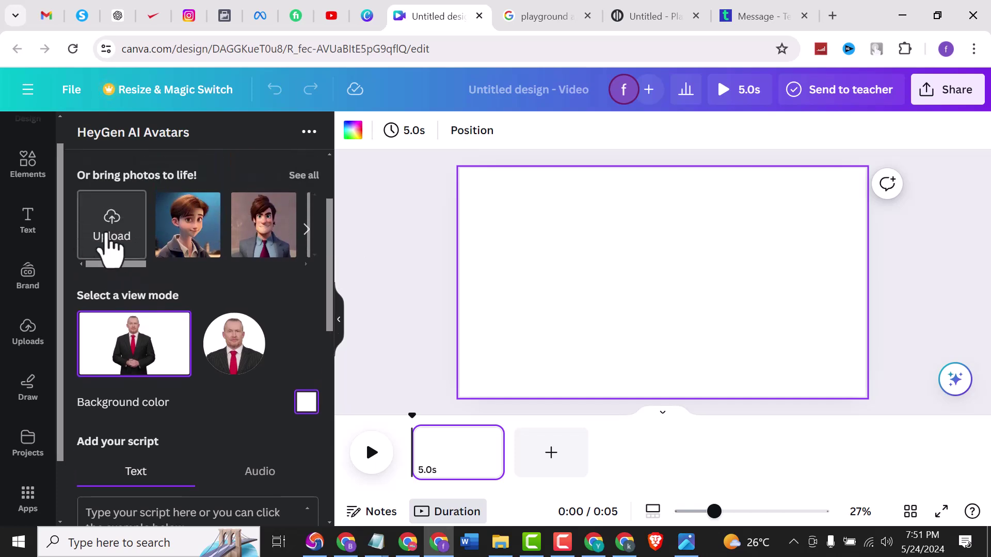
{"action": "left_click", "coordinate": [109, 240]}
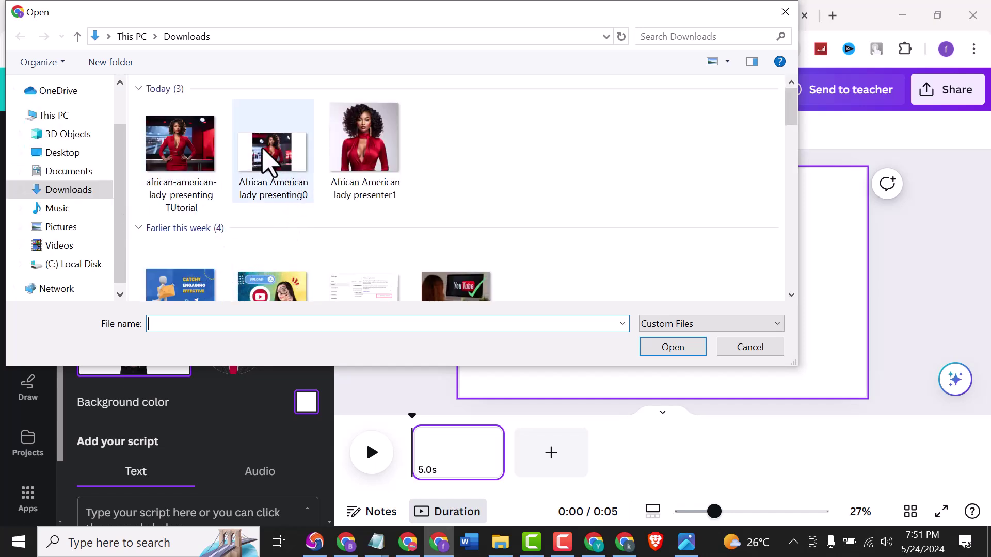
{"action": "left_click", "coordinate": [274, 155]}
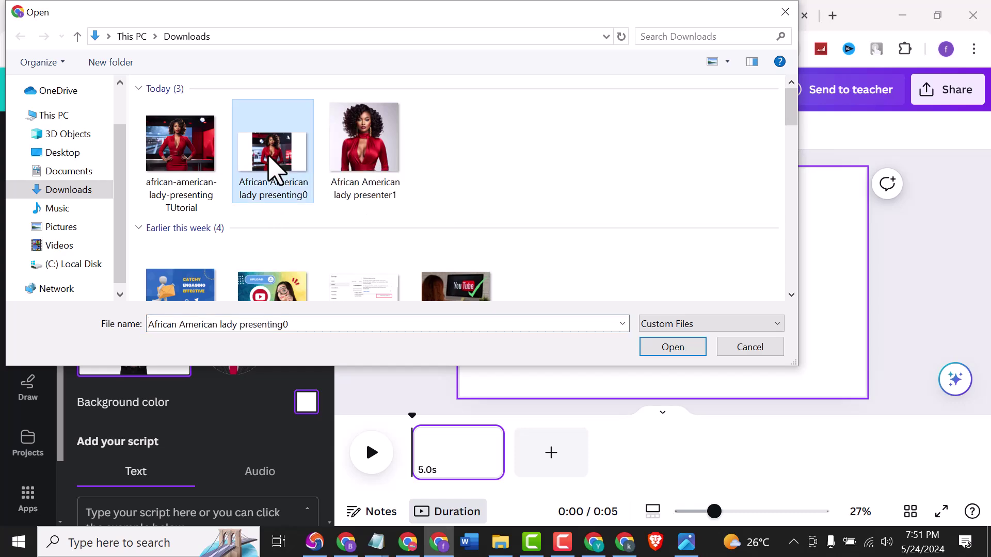
{"action": "left_click", "coordinate": [673, 350]}
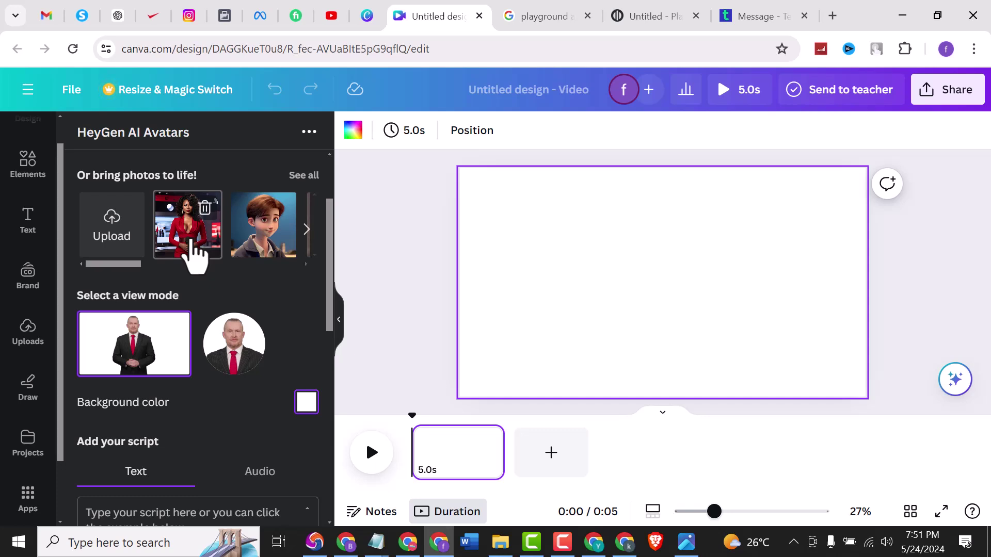
{"action": "left_click", "coordinate": [188, 237]}
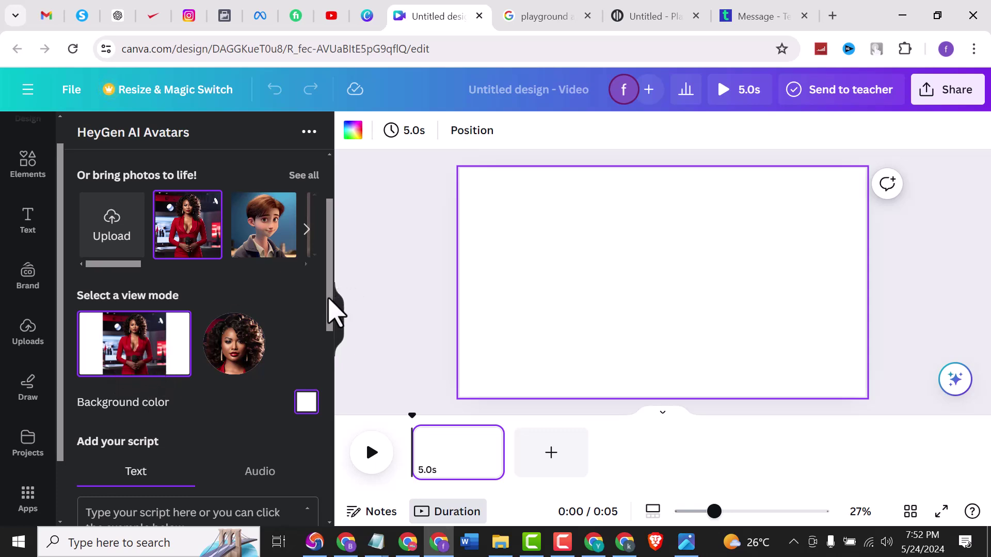
- Scroll the HeyGen panel to Add your script and bring Untitled - Notepad forward
{"action": "scroll", "coordinate": [332, 330], "scroll_direction": "down", "scroll_amount": 3}
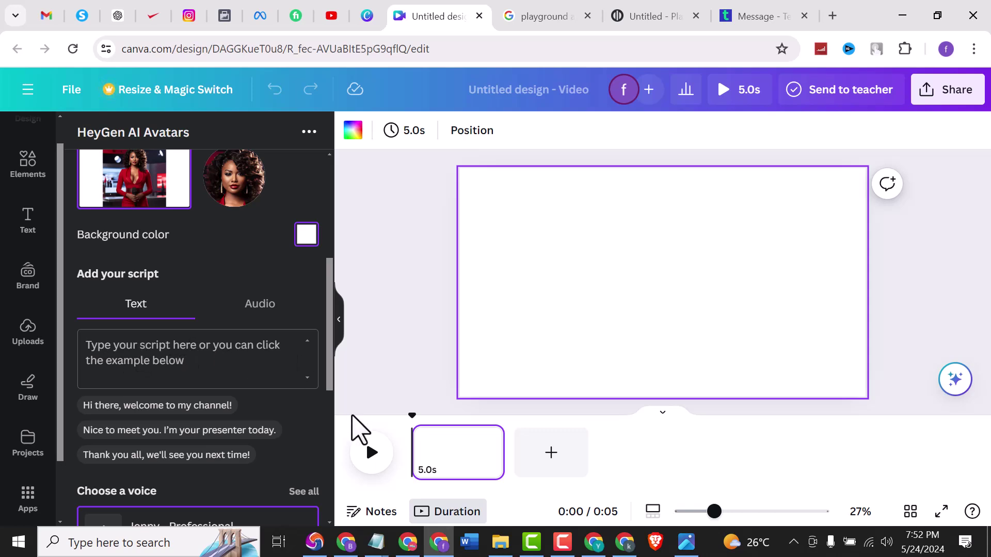
{"action": "left_click", "coordinate": [376, 544]}
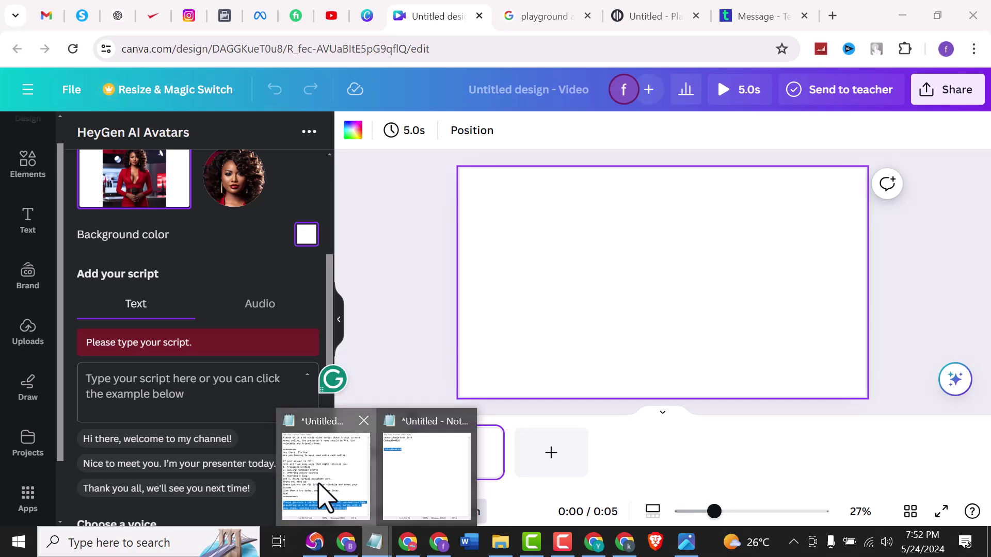
{"action": "left_click", "coordinate": [326, 496]}
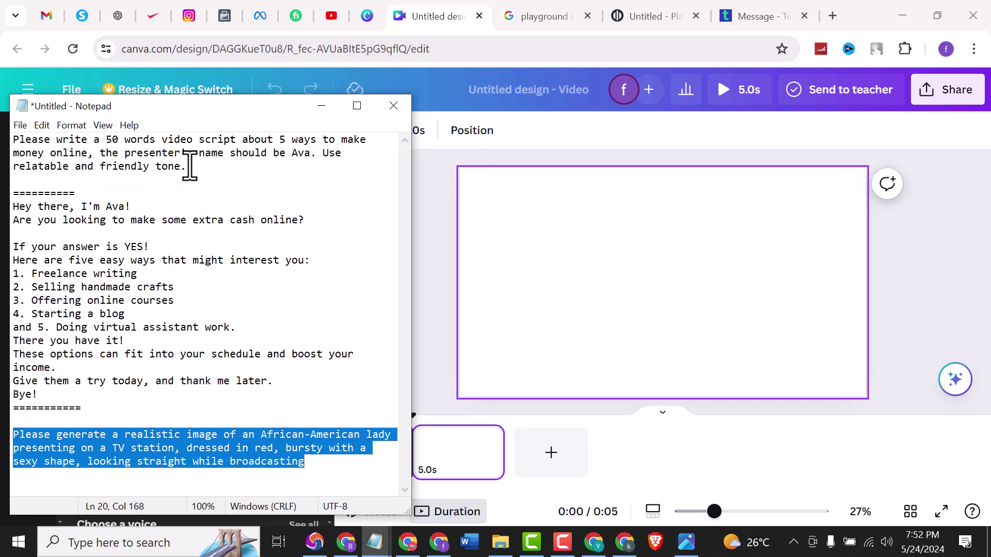
- Select the script-writing prompt and the saved 'Hey there… Bye!' script, then open a fresh ChatGPT chat
{"action": "left_click_drag", "start_coordinate": [186, 167], "coordinate": [10, 142]}
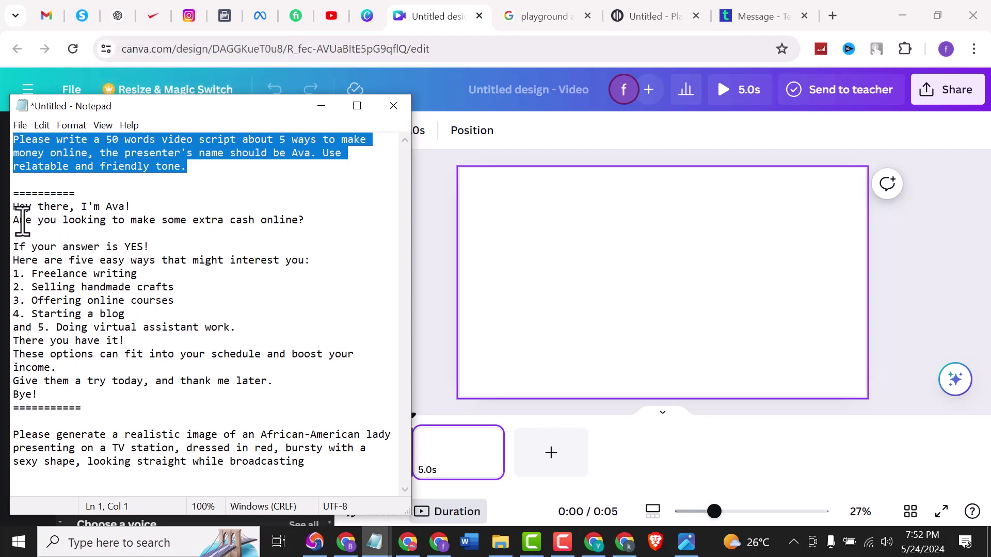
{"action": "left_click_drag", "start_coordinate": [16, 212], "coordinate": [96, 392]}
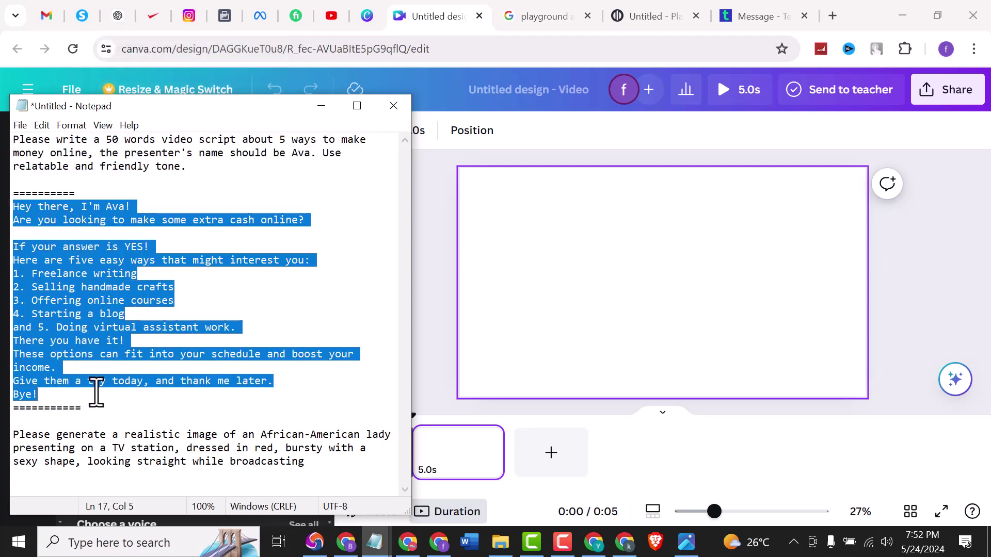
{"action": "left_click", "coordinate": [122, 11]}
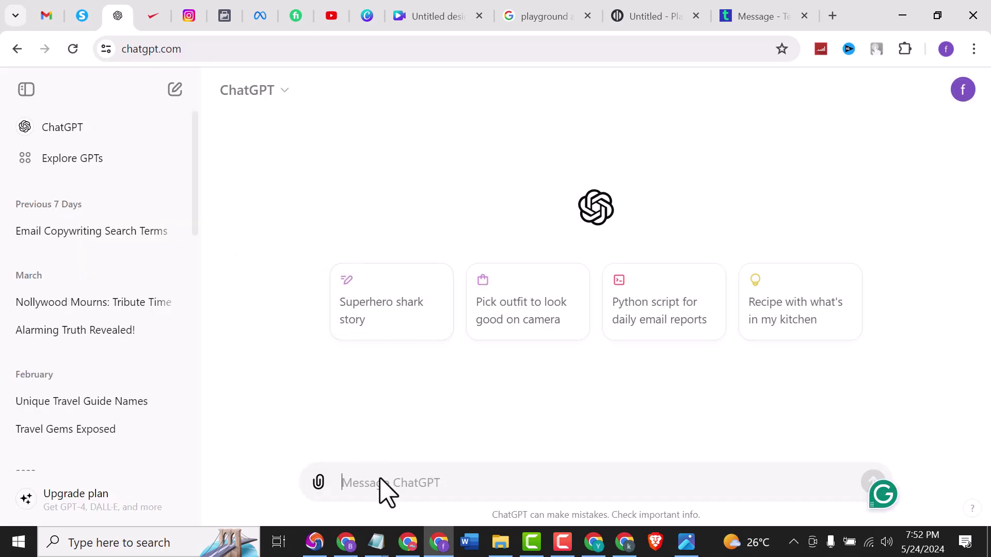
- Send the script-writing prompt to ChatGPT for a 50-word Ava script, then return to Canva
{"action": "type", "text": "Please write a 50 words video script about 5 ways to make money online, the presenter's name should be Ava. Use relatable and friendly tone."}
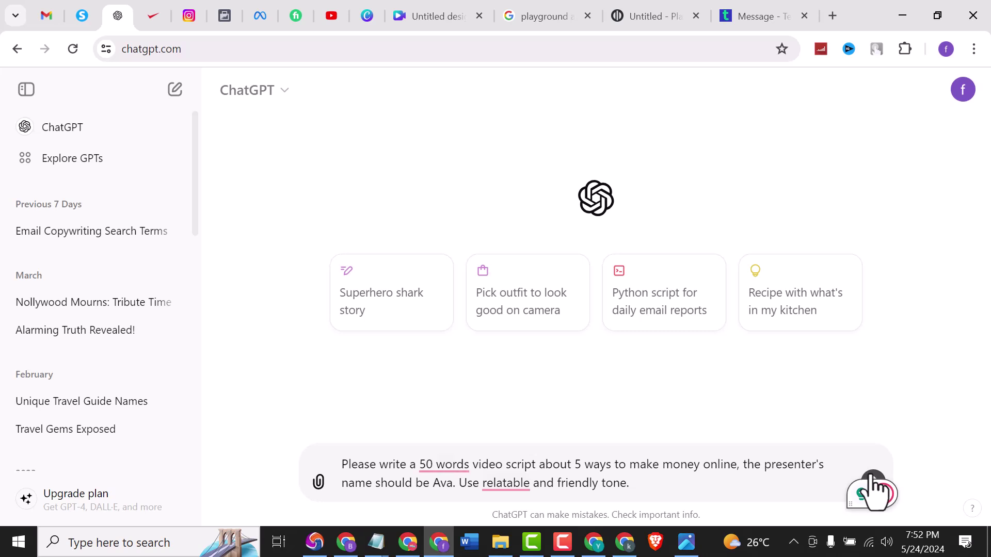
{"action": "left_click", "coordinate": [871, 480]}
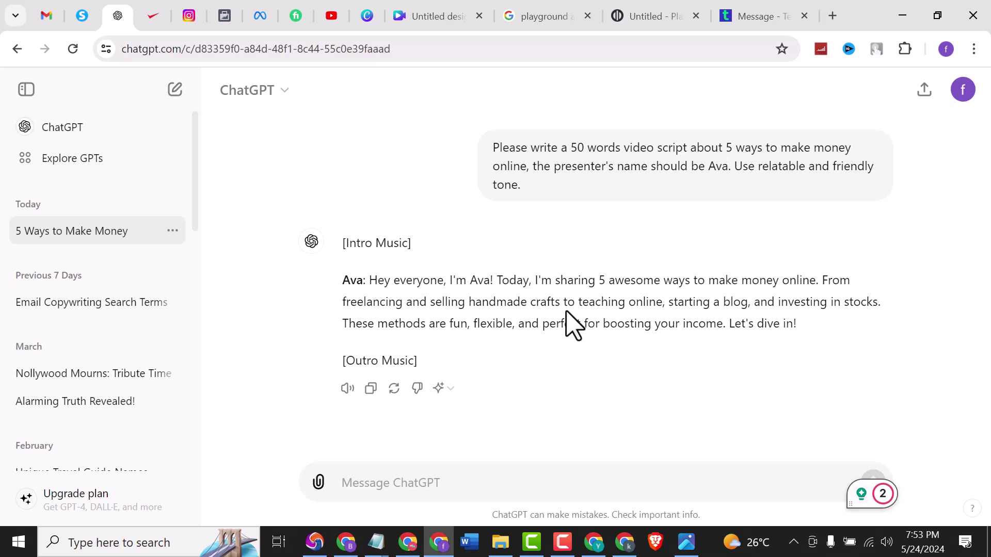
{"action": "left_click", "coordinate": [375, 542]}
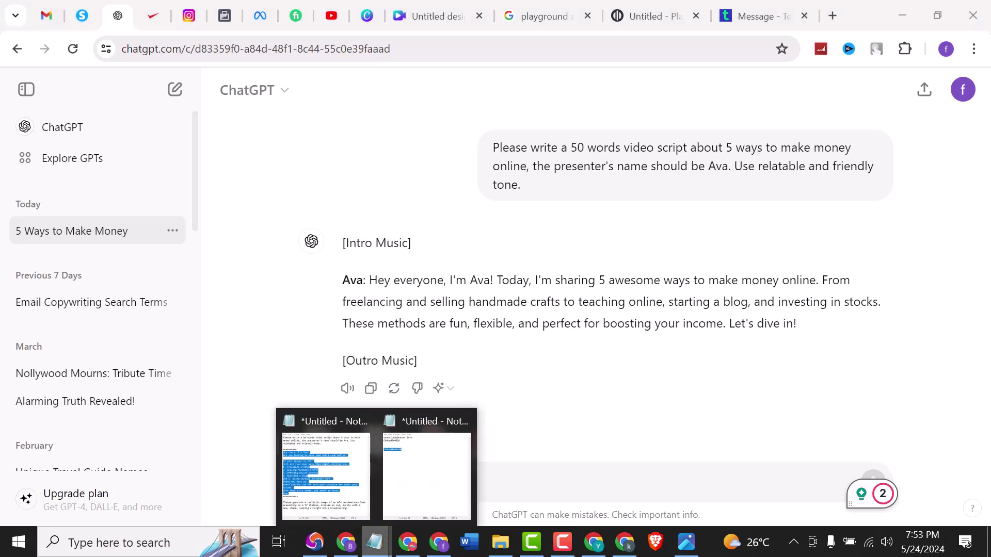
{"action": "left_click", "coordinate": [324, 485]}
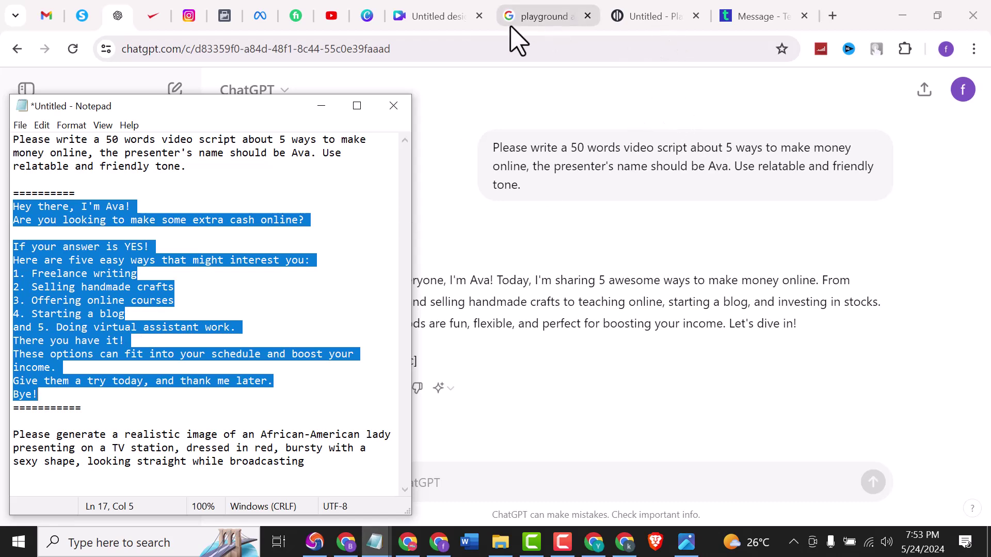
{"action": "left_click", "coordinate": [433, 16]}
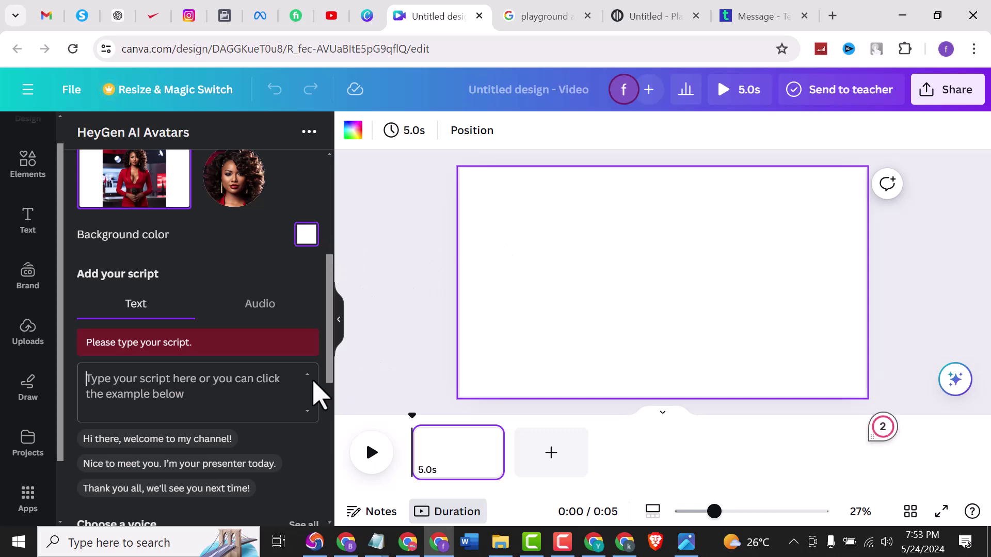
- Paste the Ava script ending 'Bye!' into the HeyGen script box and scroll to the Jenny - Professional voice
{"action": "left_click", "coordinate": [205, 389]}
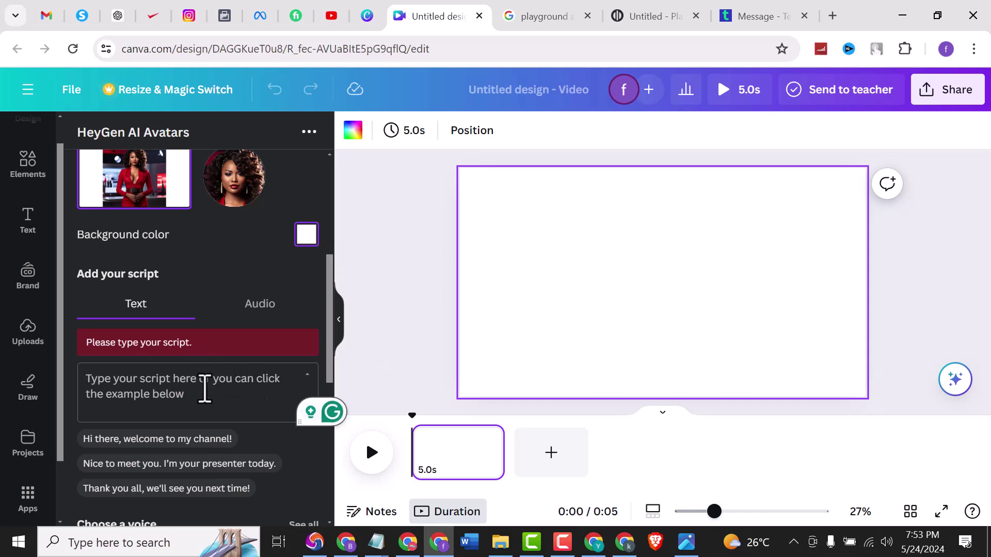
{"action": "key", "text": "ctrl+v"}
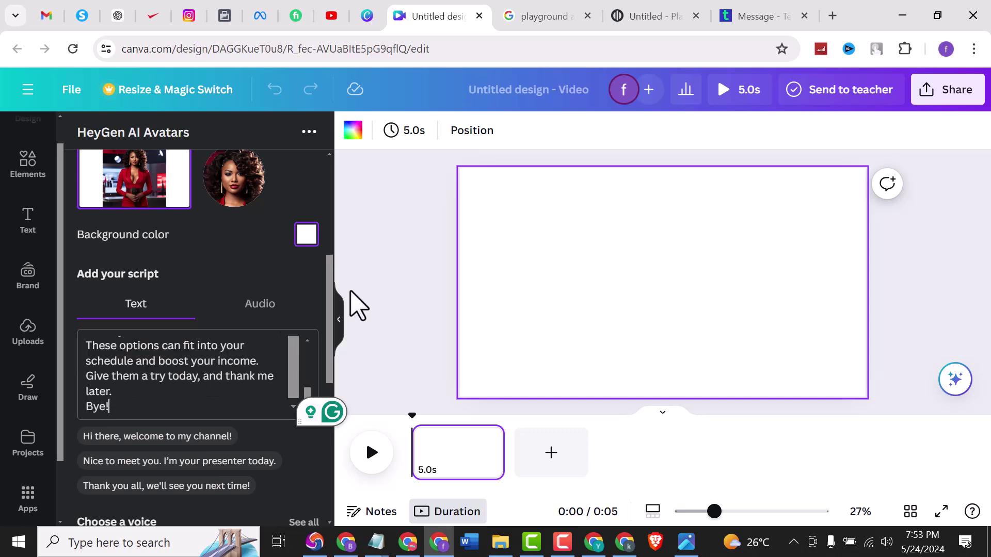
{"action": "left_click_drag", "start_coordinate": [334, 298], "coordinate": [336, 414]}
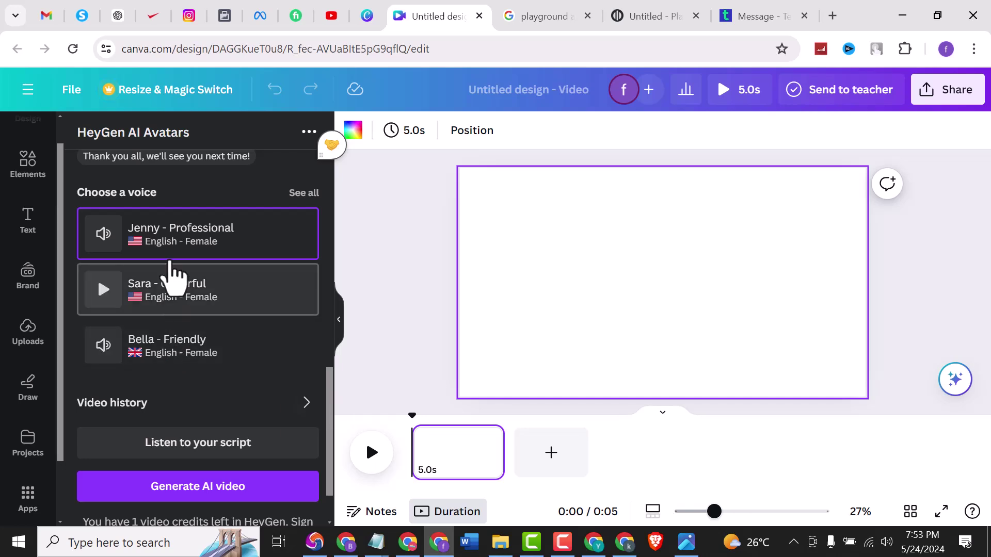
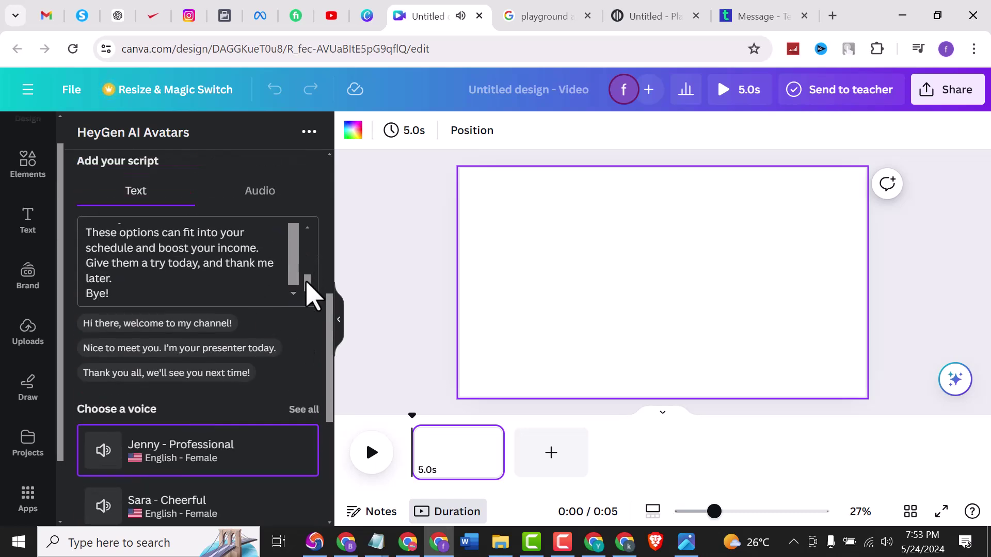
{"action": "left_click_drag", "start_coordinate": [309, 291], "coordinate": [309, 248]}
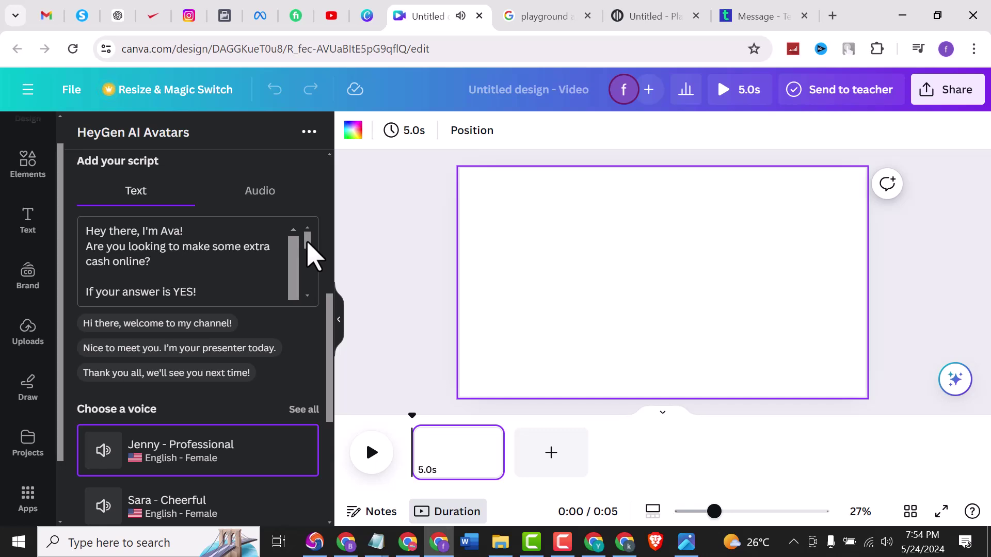
{"action": "left_click_drag", "start_coordinate": [308, 243], "coordinate": [311, 276]}
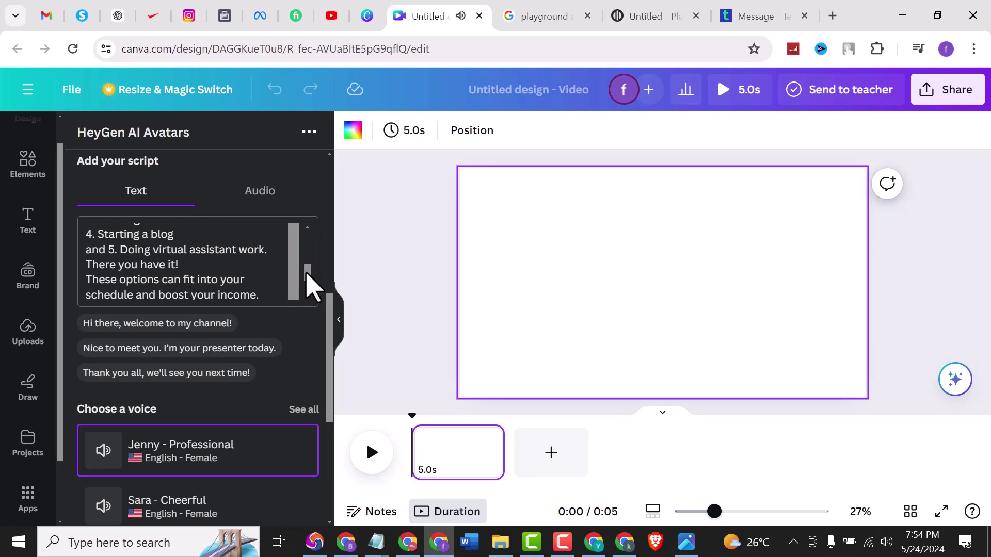
{"action": "left_click_drag", "start_coordinate": [305, 279], "coordinate": [306, 289]}
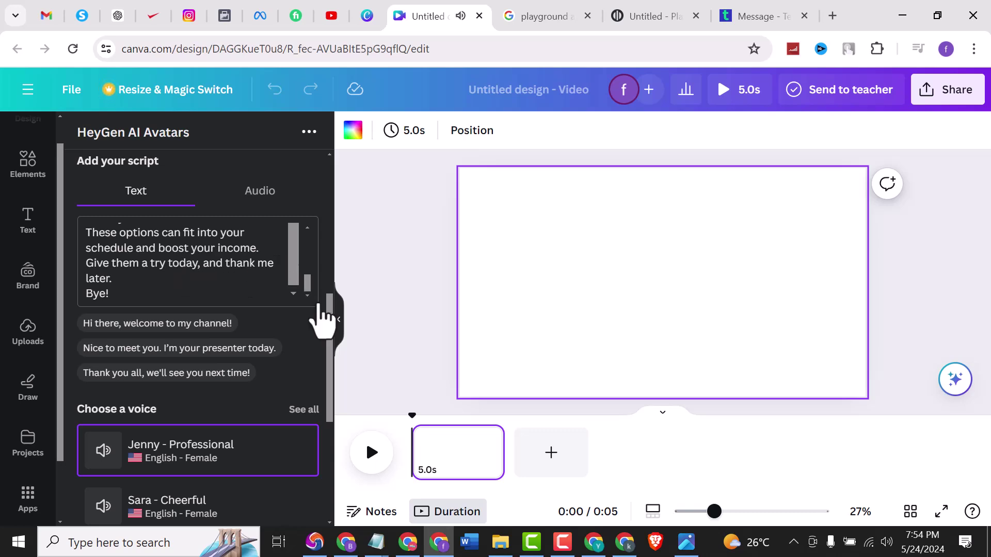
{"action": "left_click_drag", "start_coordinate": [328, 333], "coordinate": [336, 456]}
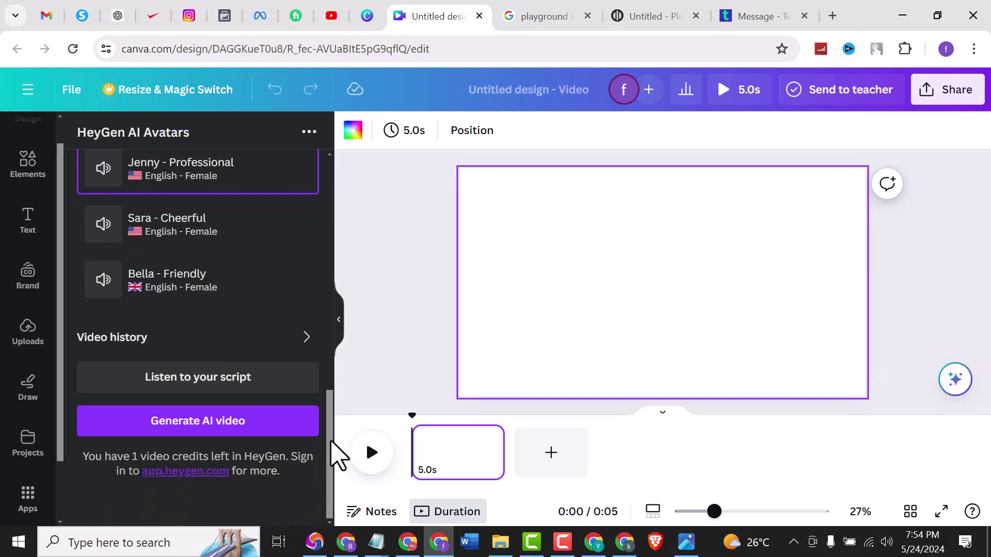
- Generate the HeyGen talking-avatar video from the script and let it finish rendering
{"action": "left_click", "coordinate": [176, 429]}
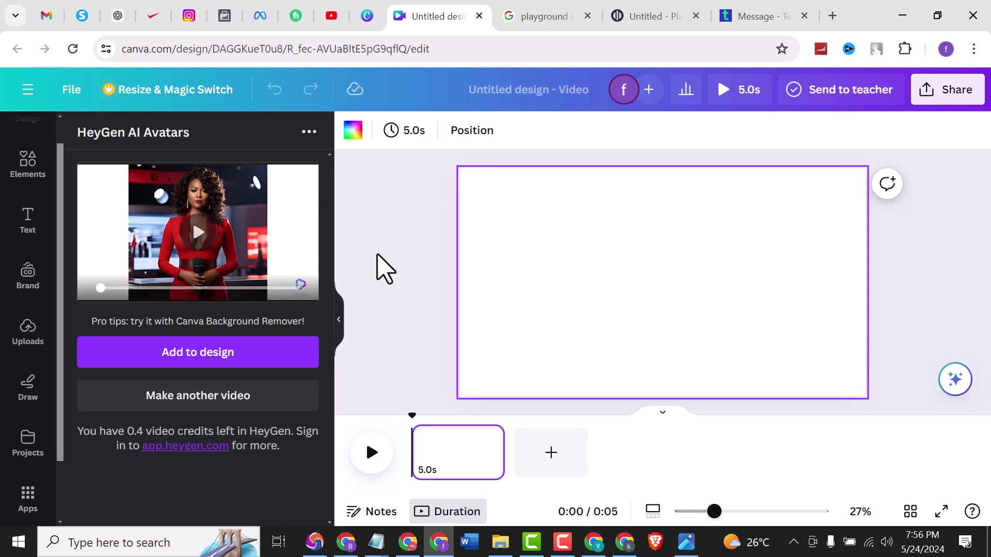
{"action": "left_click", "coordinate": [199, 236]}
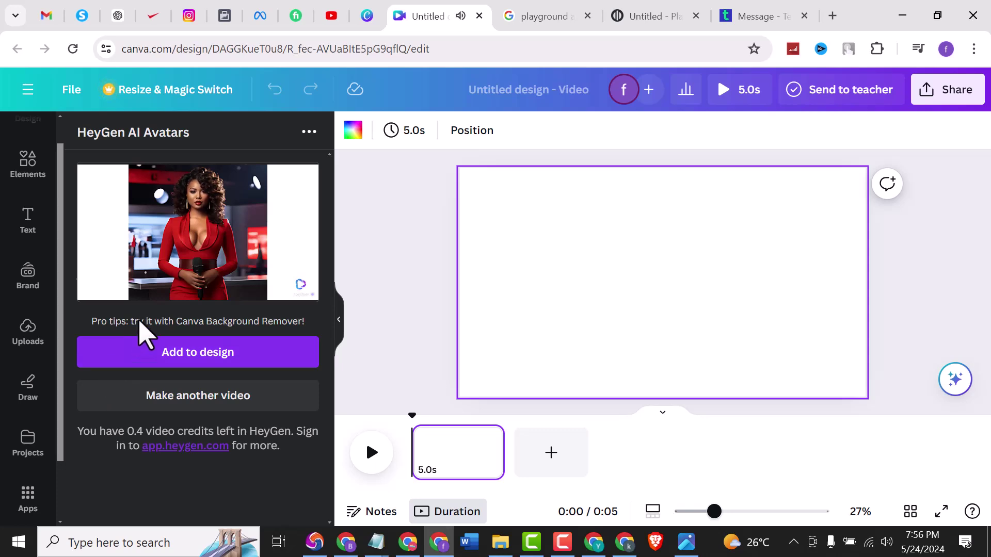
{"action": "mouse_move", "coordinate": [149, 287]}
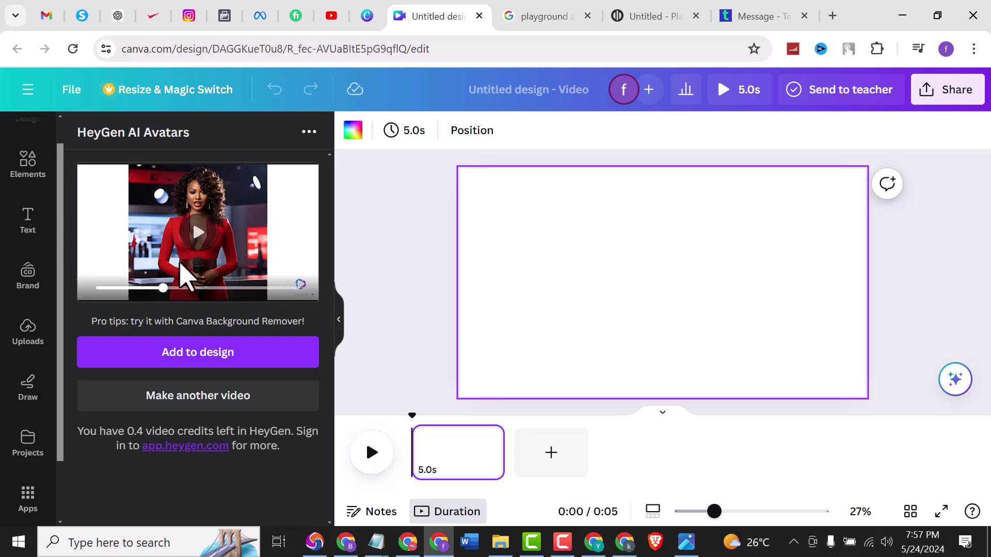
- Add the HeyGen avatar video to the page and set it as the page background
{"action": "left_click", "coordinate": [198, 354]}
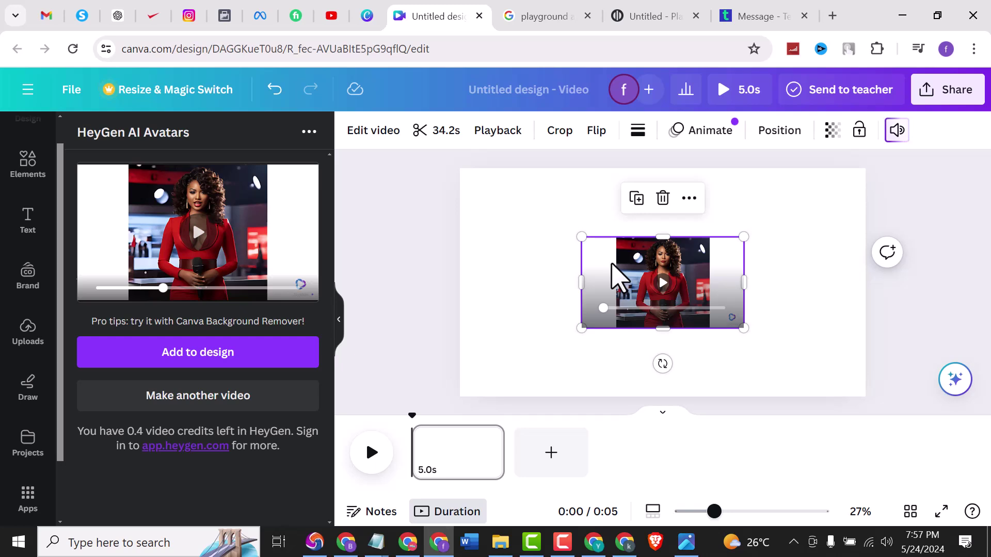
{"action": "right_click", "coordinate": [618, 276]}
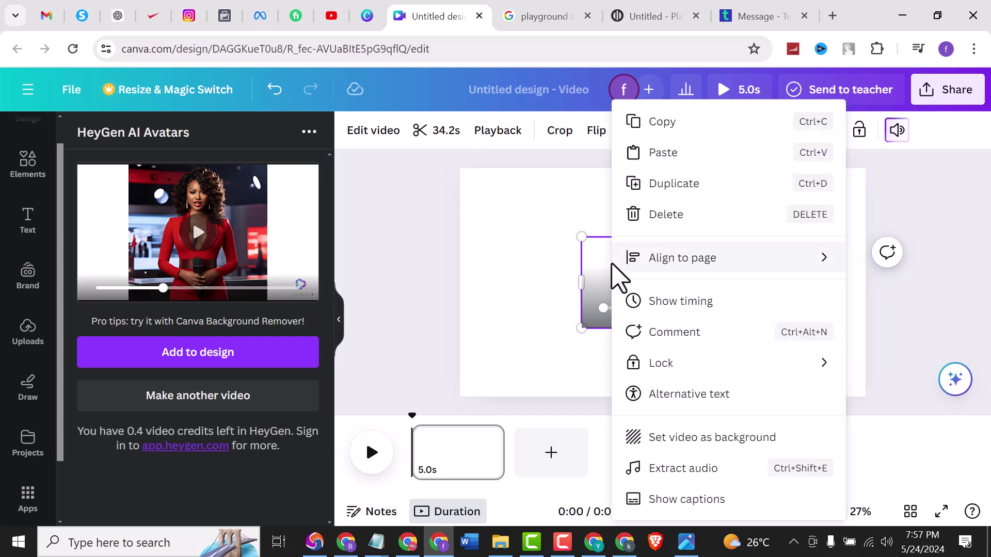
{"action": "left_click", "coordinate": [697, 454]}
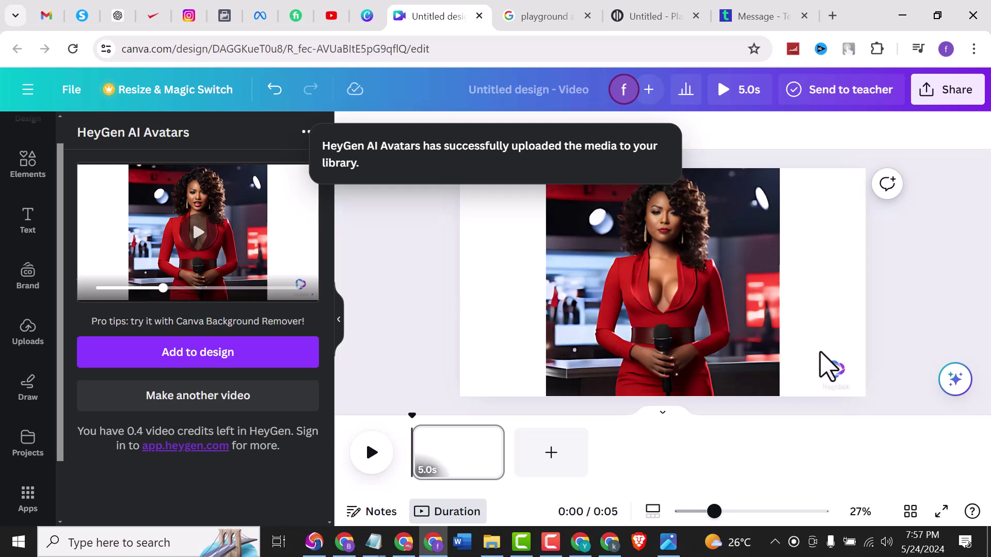
- Remove the studio background behind the avatar with Edit video's Background Remover
{"action": "left_click", "coordinate": [570, 256]}
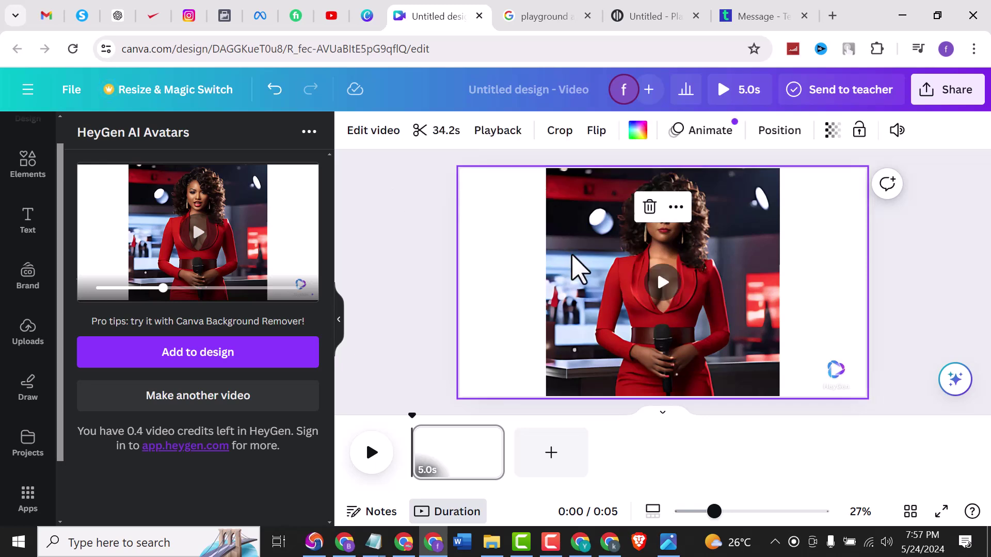
{"action": "left_click", "coordinate": [375, 135]}
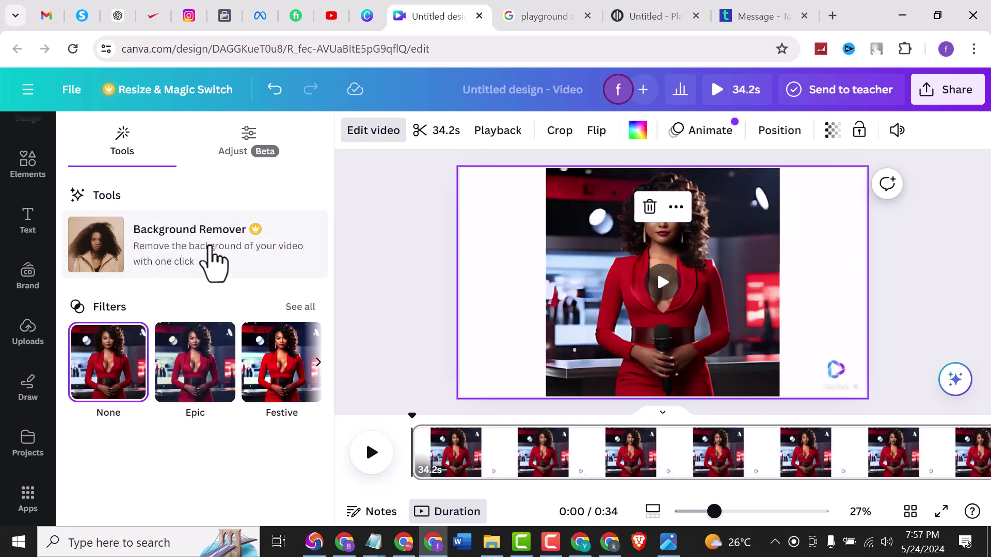
{"action": "left_click", "coordinate": [168, 261]}
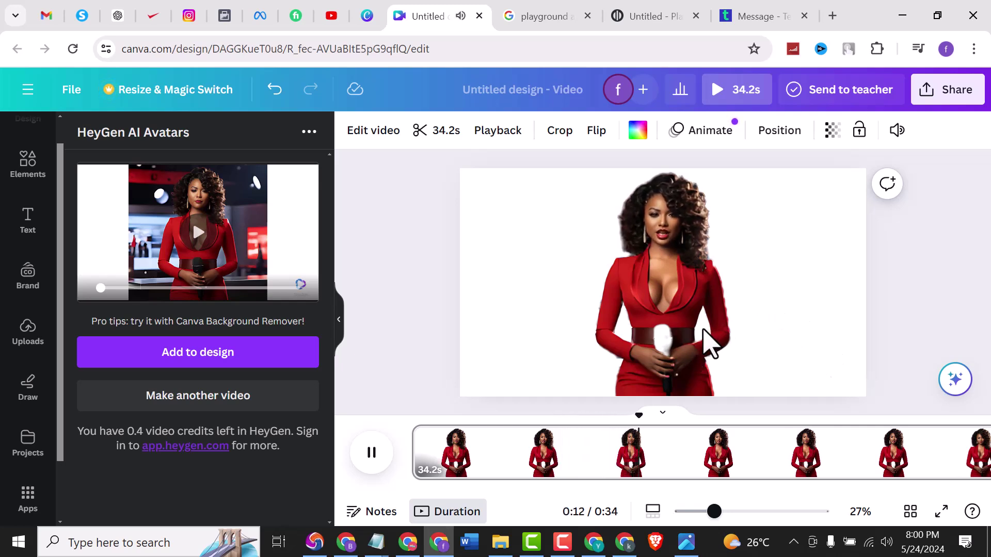
- Pause the preview and delete the avatar video, leaving the page blank
{"action": "left_click", "coordinate": [372, 452]}
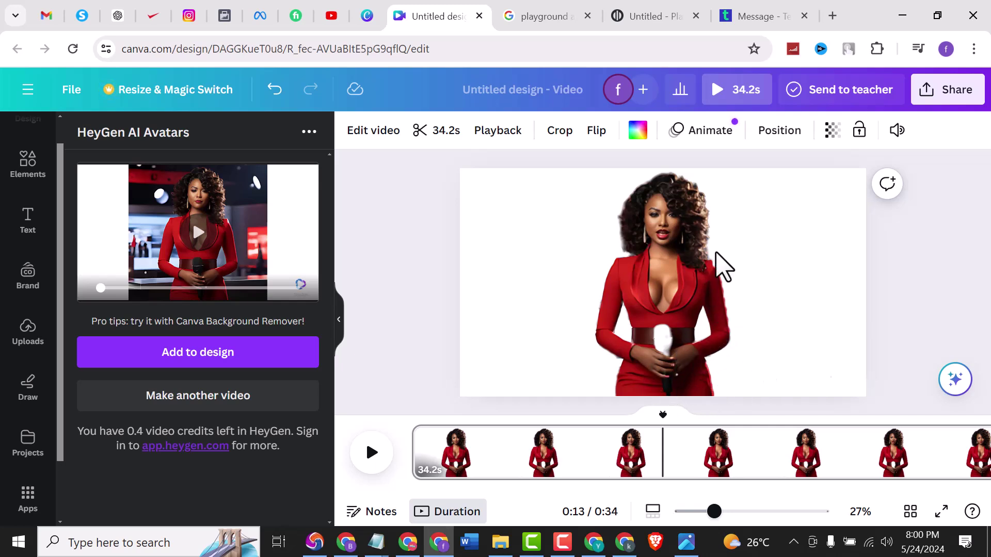
{"action": "left_click", "coordinate": [682, 310]}
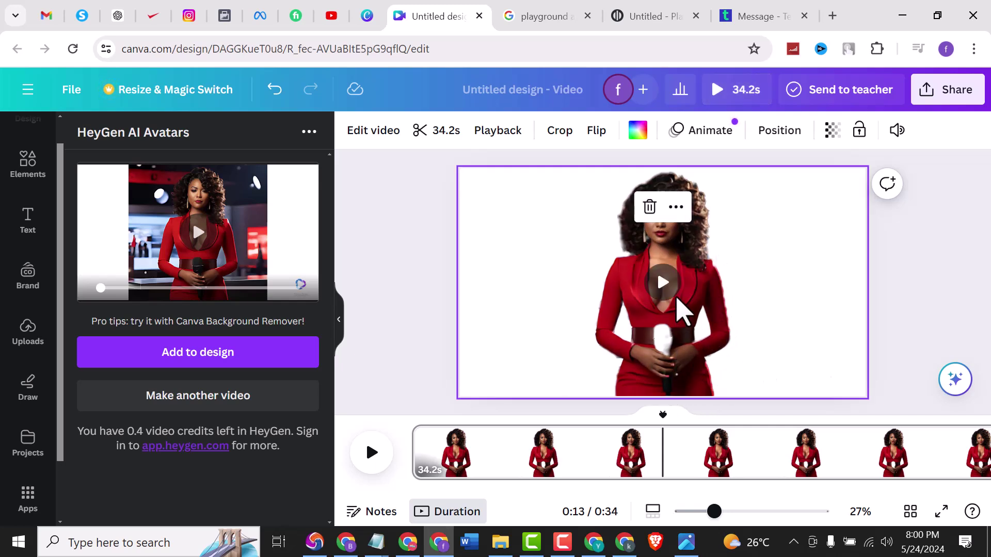
{"action": "key", "text": "Delete"}
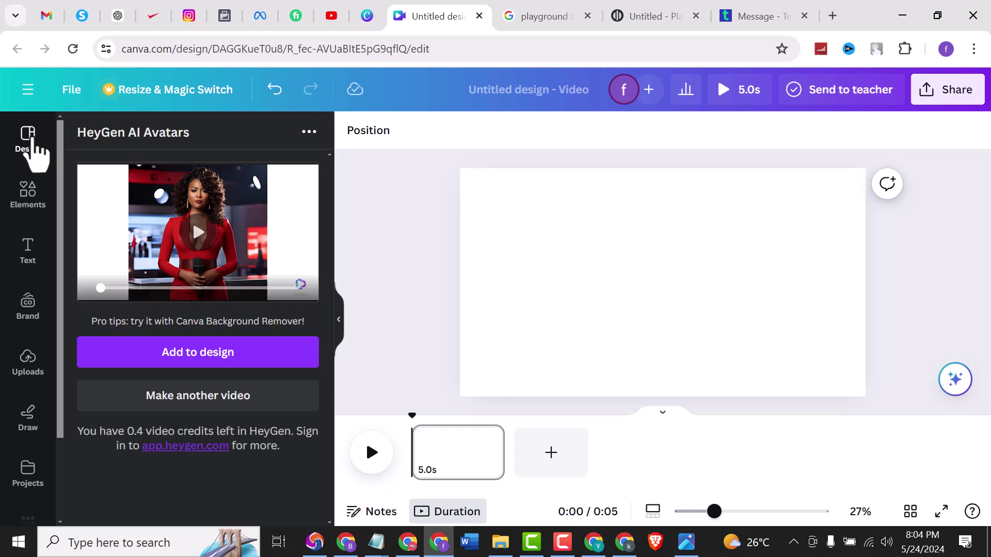
- Search templates for 'Employee Training Series' and open the Yellow Clean Digital Training/How-to Video template
{"action": "left_click", "coordinate": [32, 144]}
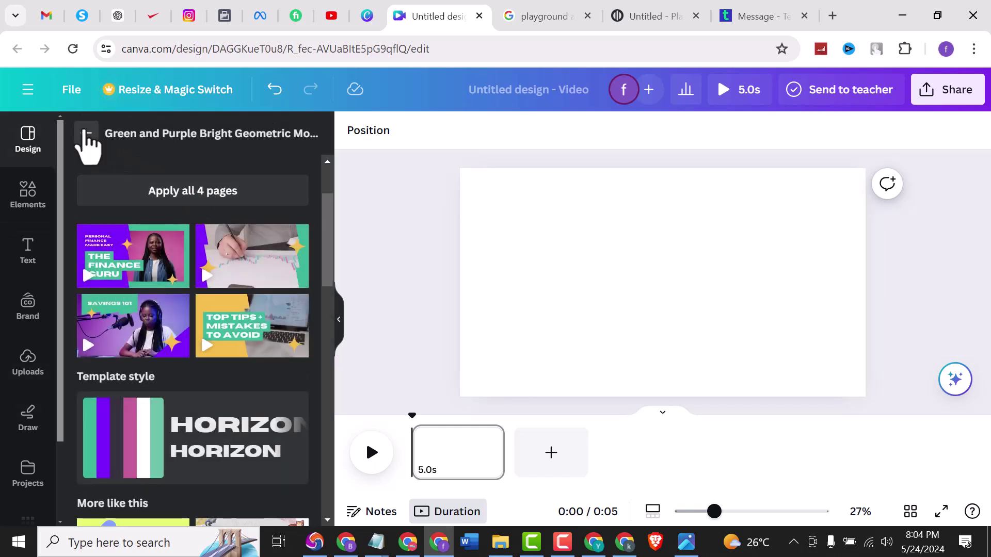
{"action": "left_click", "coordinate": [86, 135]}
{"action": "left_click", "coordinate": [179, 140]}
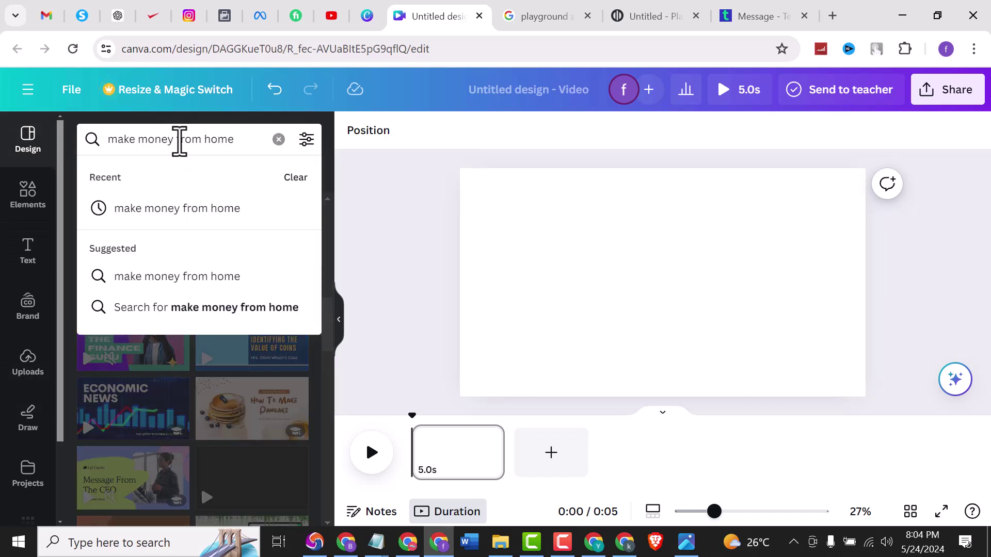
{"action": "triple_click", "coordinate": [179, 140]}
{"action": "type", "text": "Employee Training Series"}
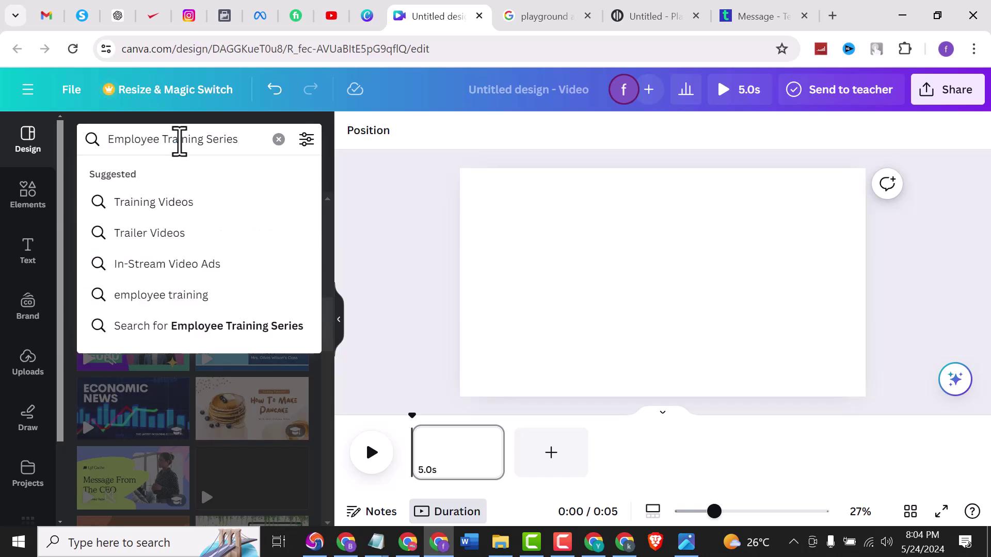
{"action": "key", "text": "Return"}
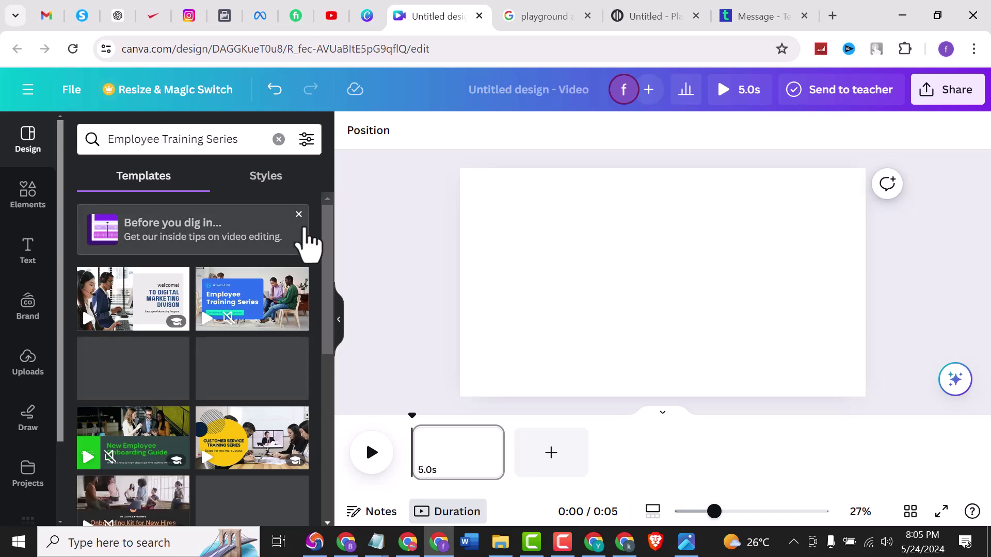
{"action": "left_click_drag", "start_coordinate": [327, 236], "coordinate": [338, 355]}
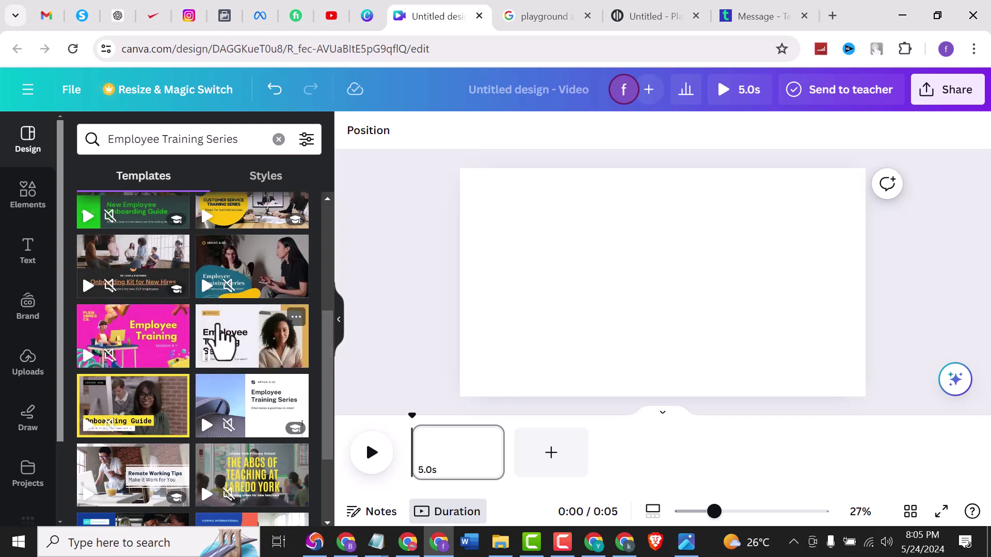
{"action": "left_click", "coordinate": [222, 341]}
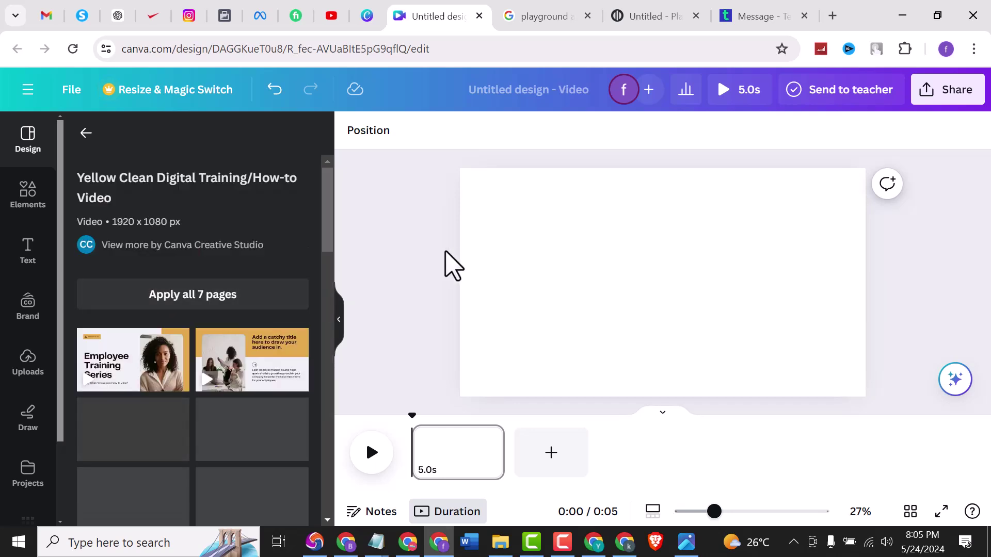
- Apply the template's Employee Training Series title page and reopen the HeyGen AI Avatars app
{"action": "left_click", "coordinate": [110, 361]}
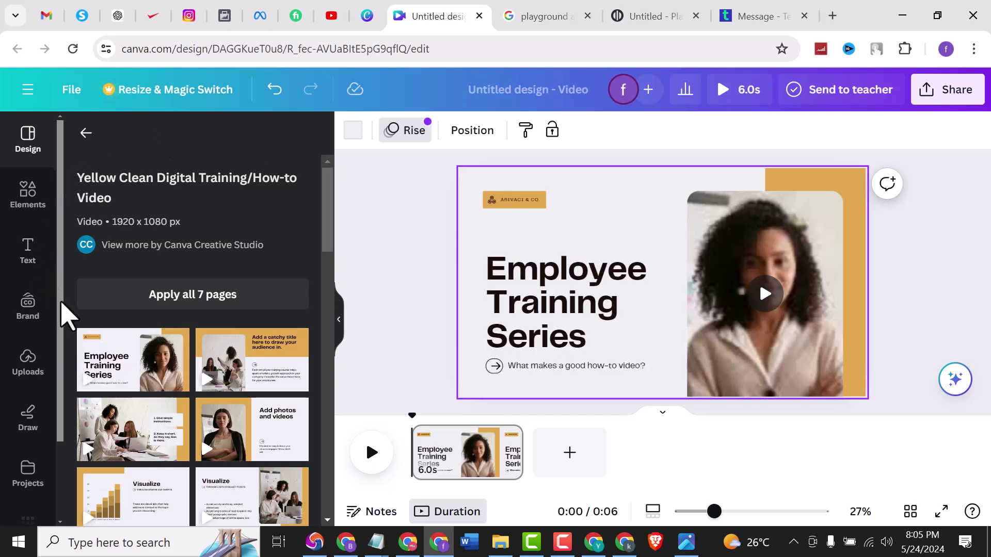
{"action": "scroll", "coordinate": [62, 330], "scroll_direction": "down", "scroll_amount": 2}
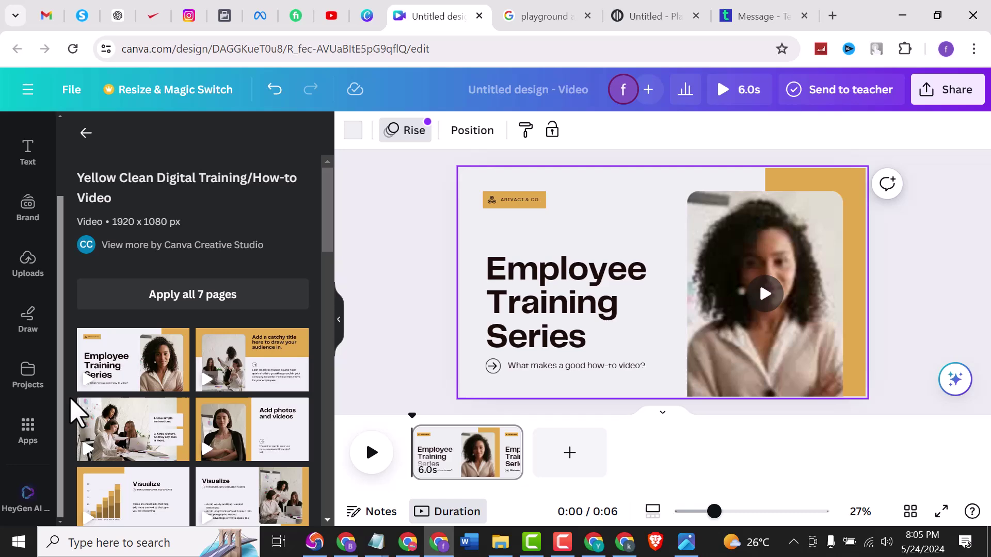
{"action": "left_click", "coordinate": [26, 498]}
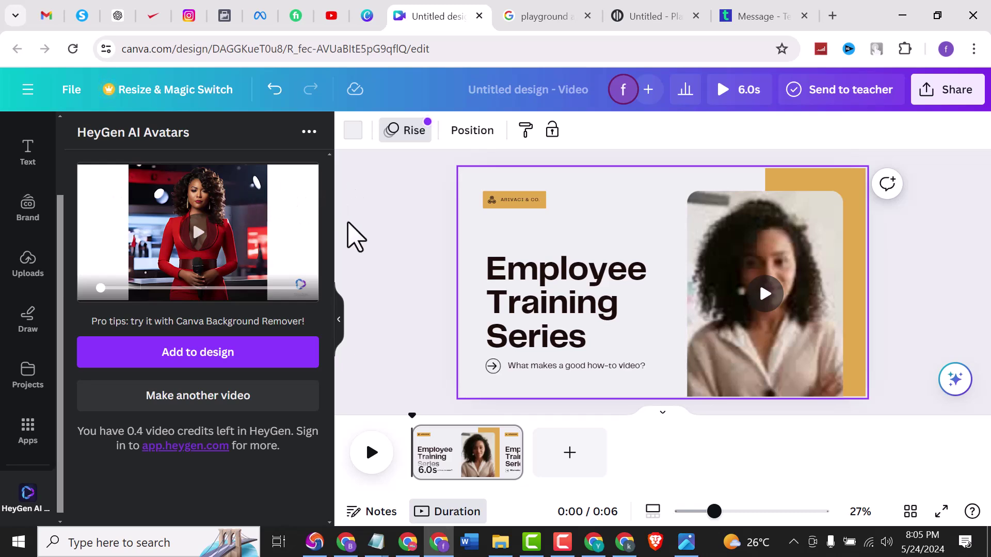
- Add the avatar video and drop it into the title page's photo frame, replacing the stock photo
{"action": "left_click", "coordinate": [207, 352]}
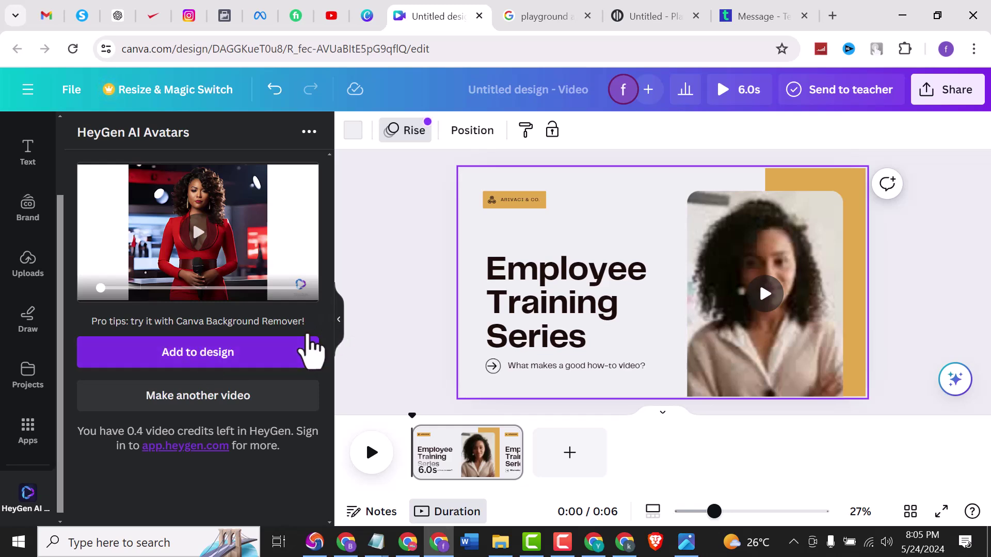
{"action": "left_click_drag", "start_coordinate": [626, 289], "coordinate": [729, 254]}
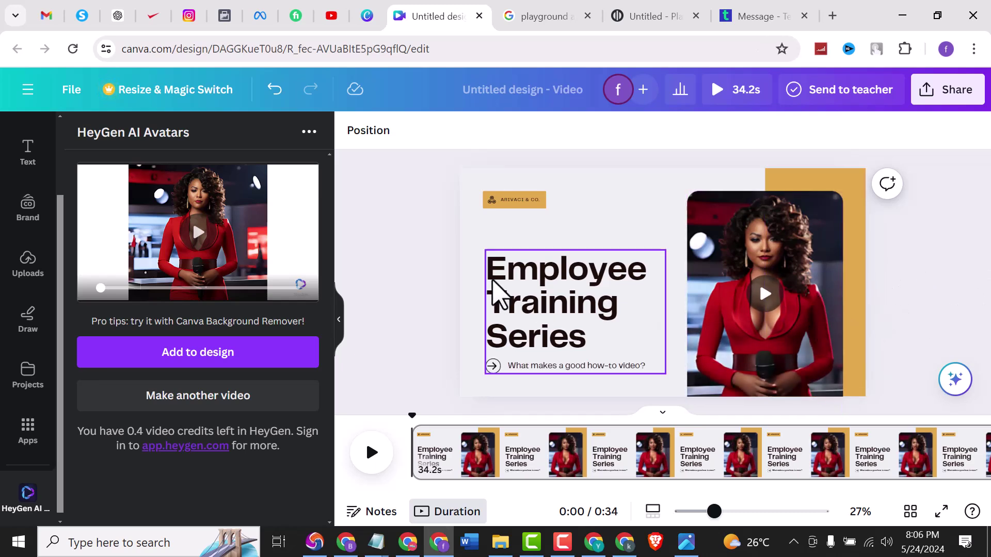
- Change the small top label to 'FREE & EASY AI AVATAR' and resize its text box
{"action": "double_click", "coordinate": [522, 200]}
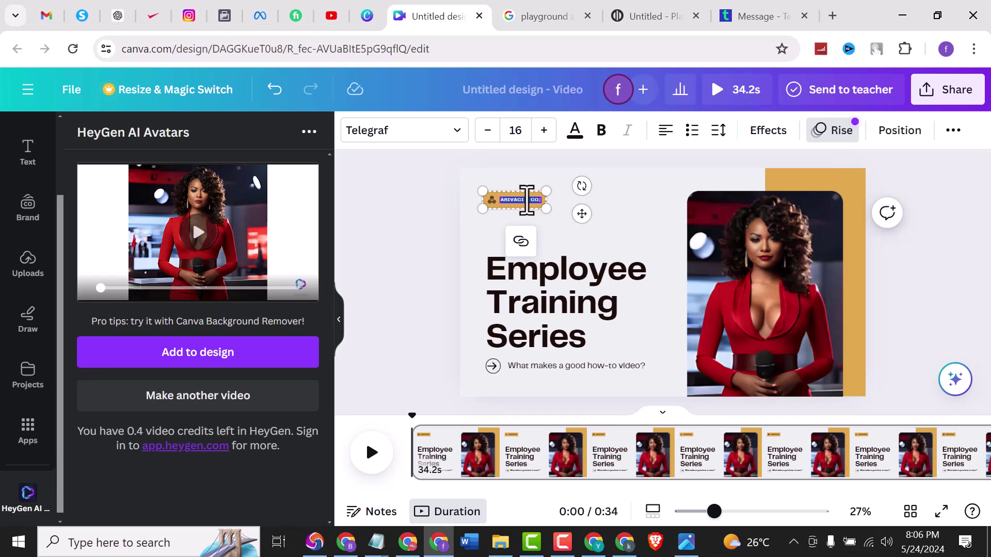
{"action": "type", "text": "FREE & EASY AI"}
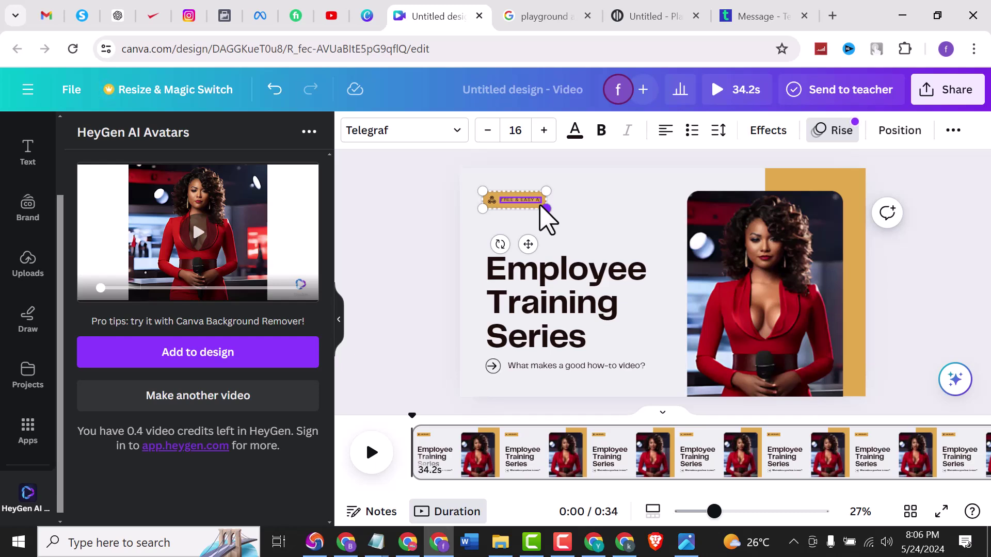
{"action": "left_click_drag", "start_coordinate": [543, 206], "coordinate": [540, 207]}
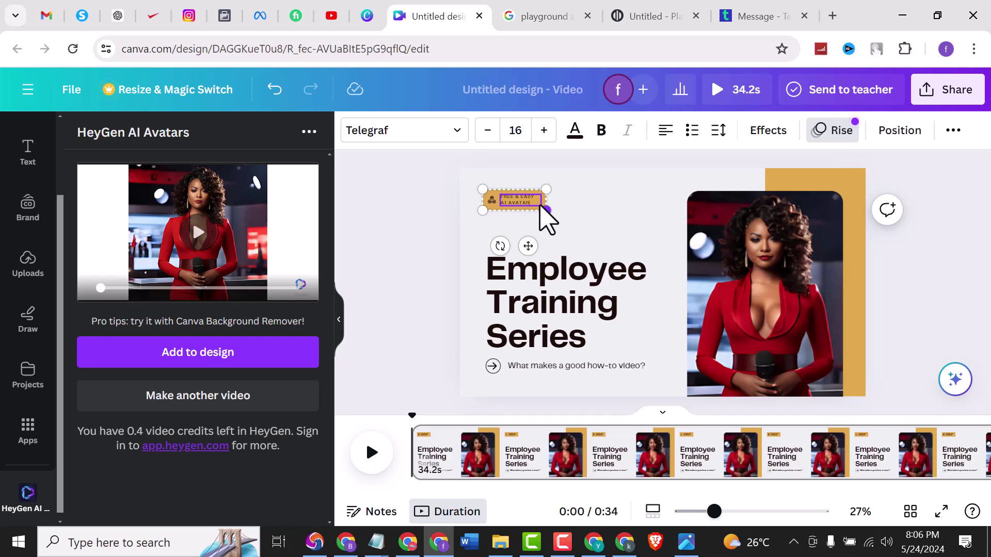
{"action": "left_click", "coordinate": [607, 224]}
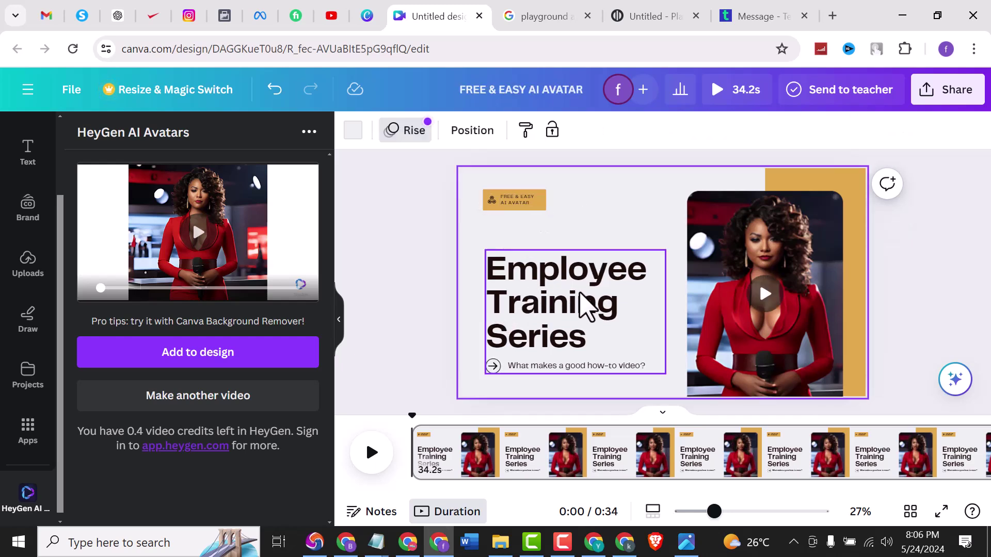
{"action": "left_click", "coordinate": [539, 307]}
- Replace the headline 'Employee Training Series' with 'CREATE TALKING AVATAR', fixing a typo
{"action": "left_click", "coordinate": [540, 307]}
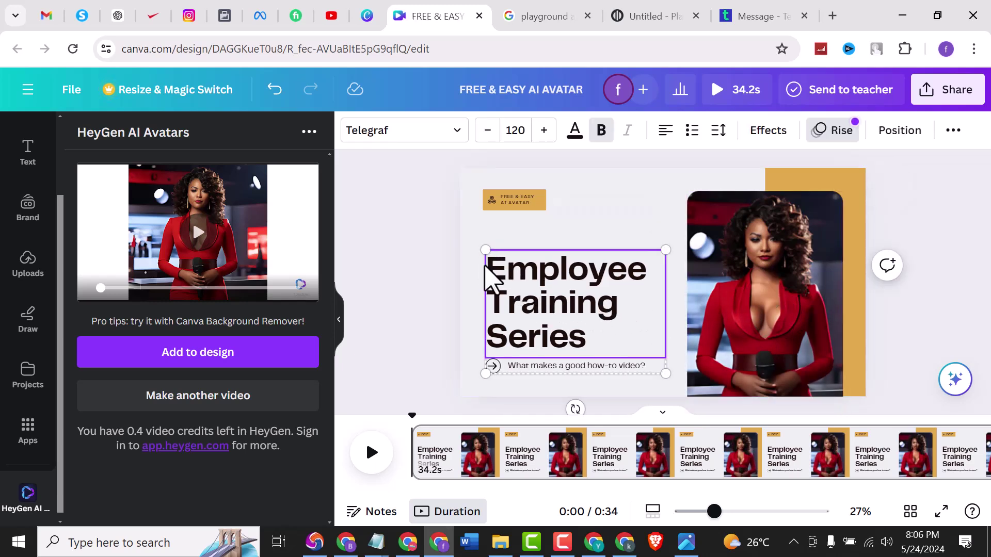
{"action": "left_click_drag", "start_coordinate": [490, 268], "coordinate": [621, 328]}
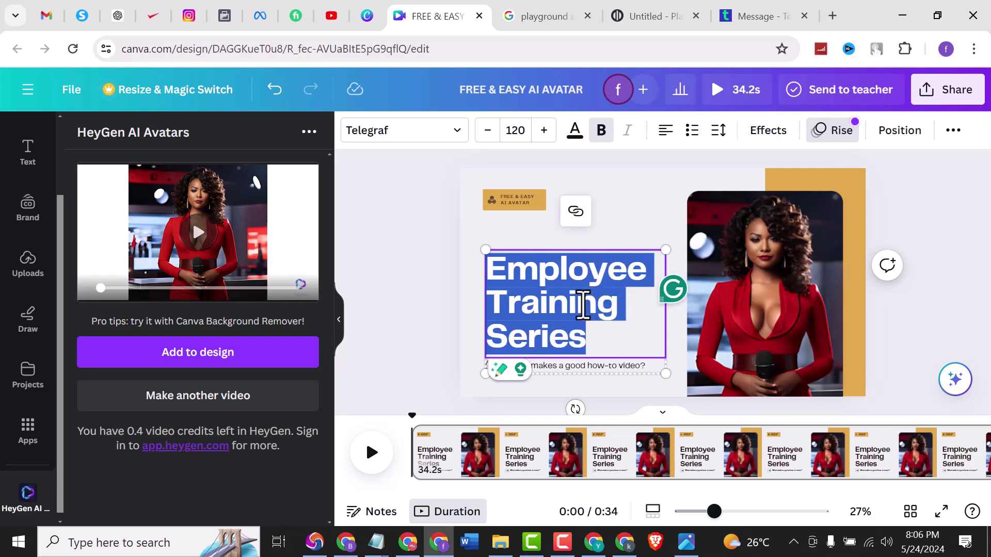
{"action": "type", "text": "CREATE"}
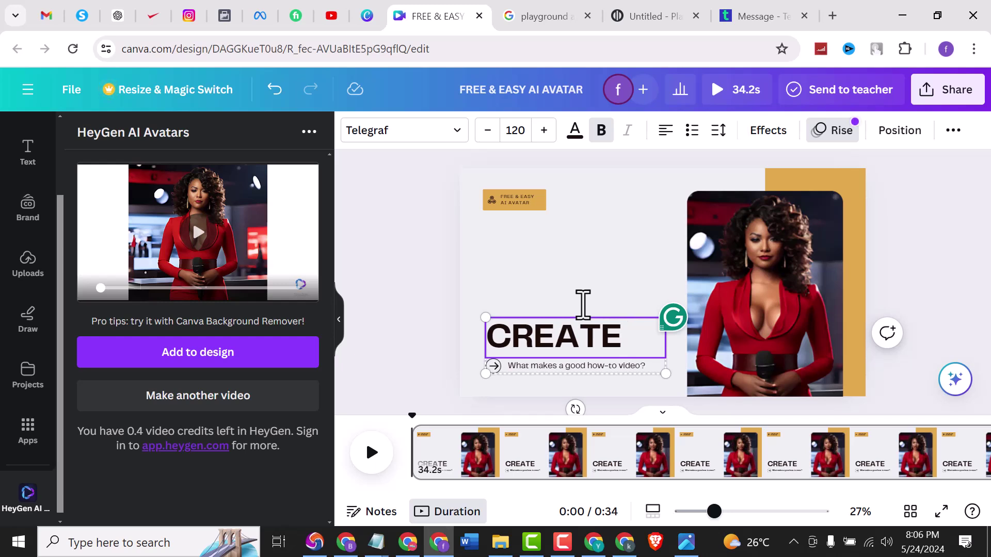
{"action": "type", "text": "TAI"}
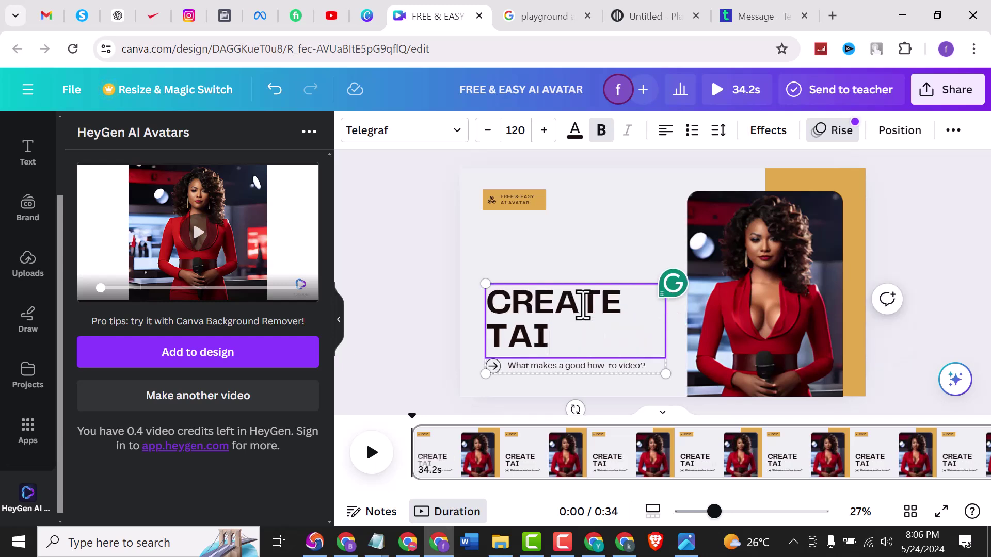
{"action": "key", "text": "BackSpace"}
{"action": "type", "text": "LKIN"}
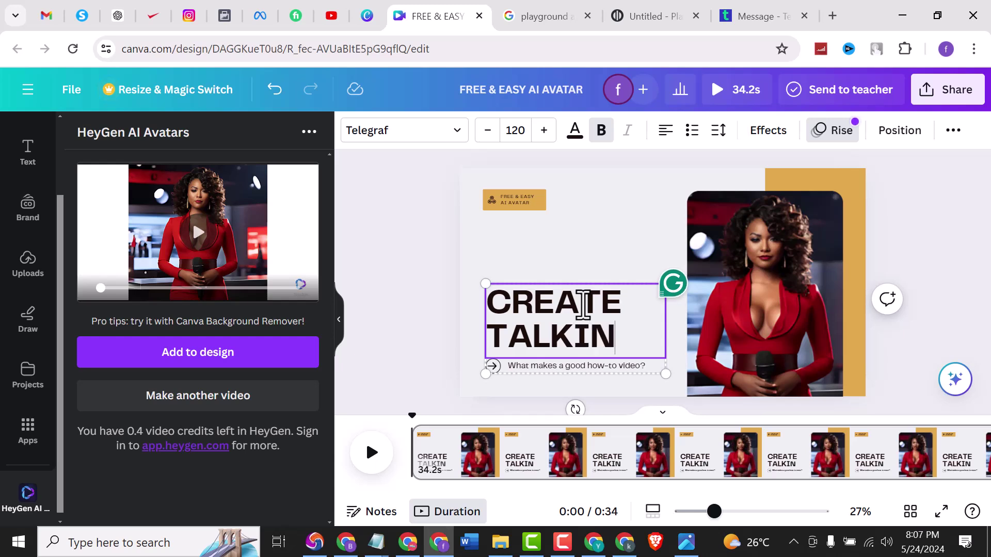
{"action": "type", "text": "G AV"}
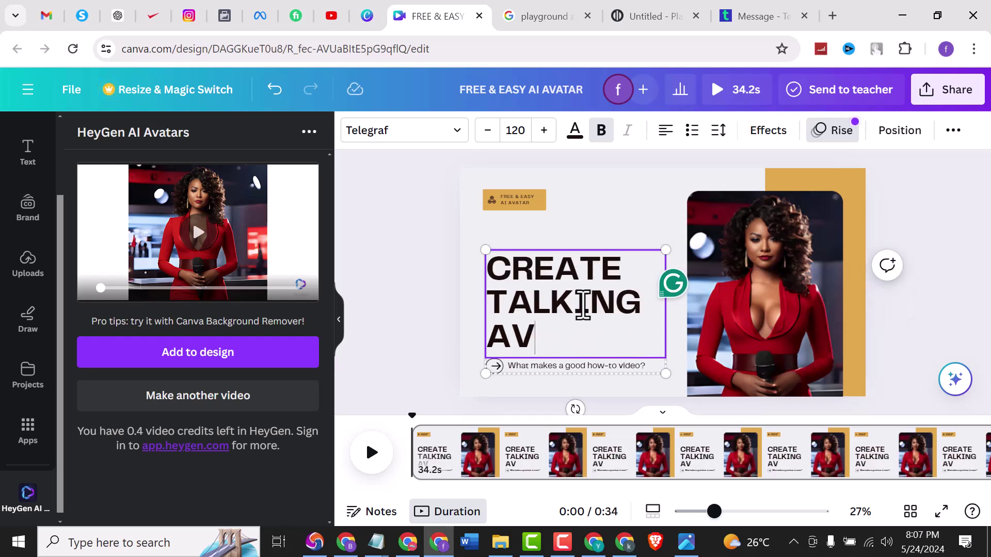
{"action": "type", "text": "ATAR"}
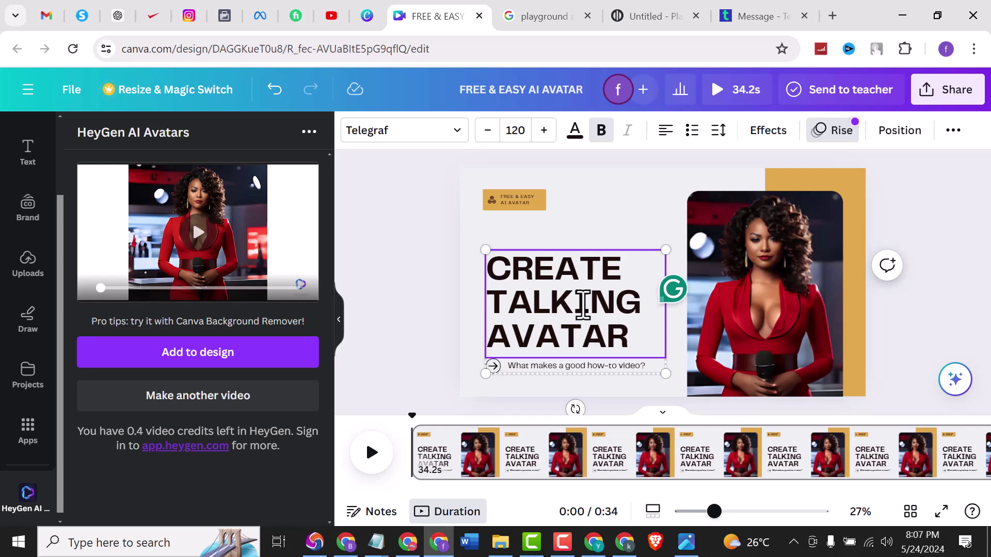
{"action": "left_click", "coordinate": [402, 287]}
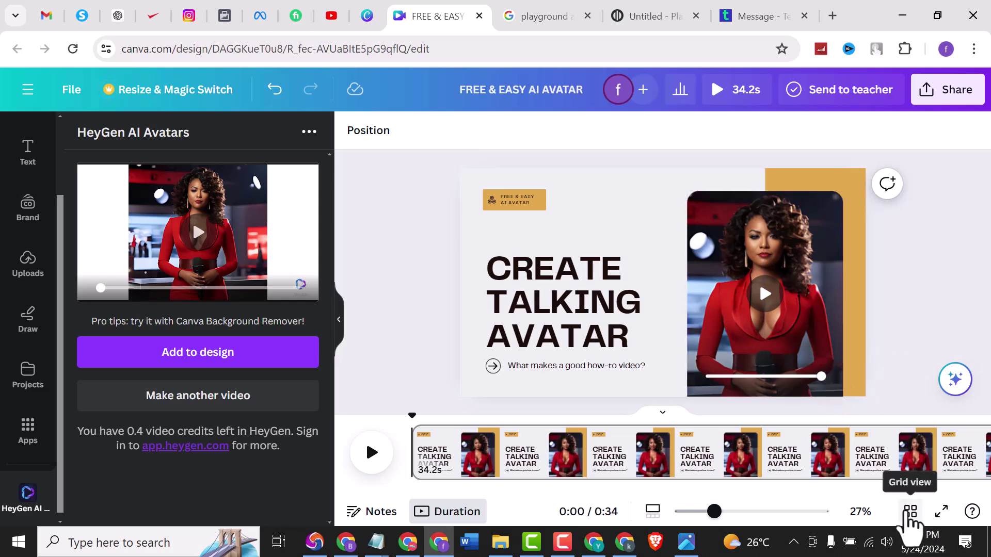
{"action": "left_click", "coordinate": [940, 511]}
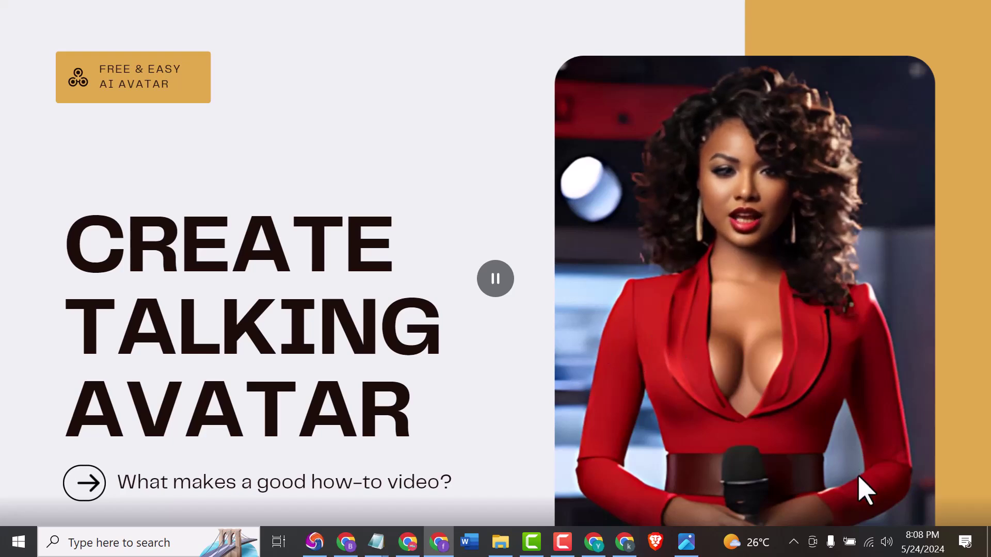
{"action": "key", "text": "Escape"}
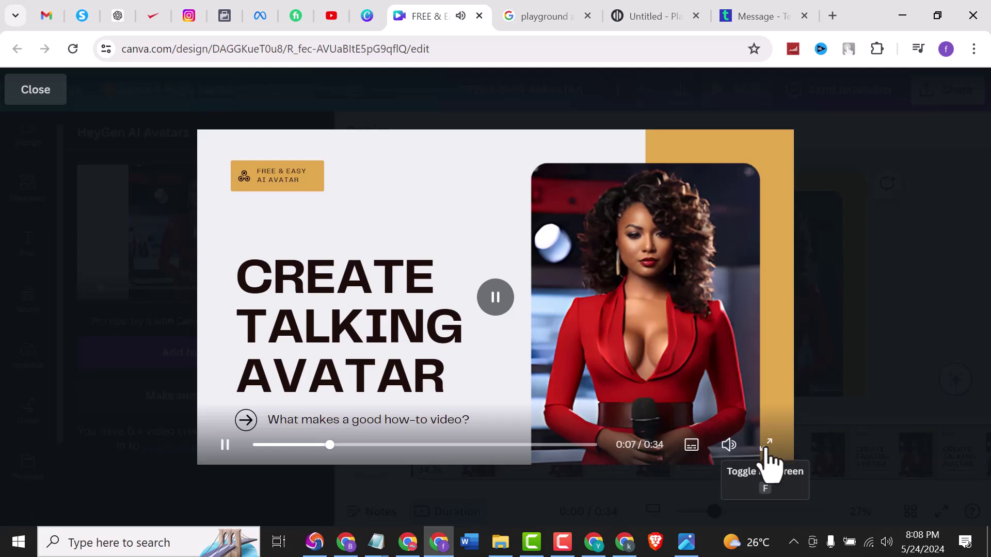
{"action": "left_click", "coordinate": [907, 389]}
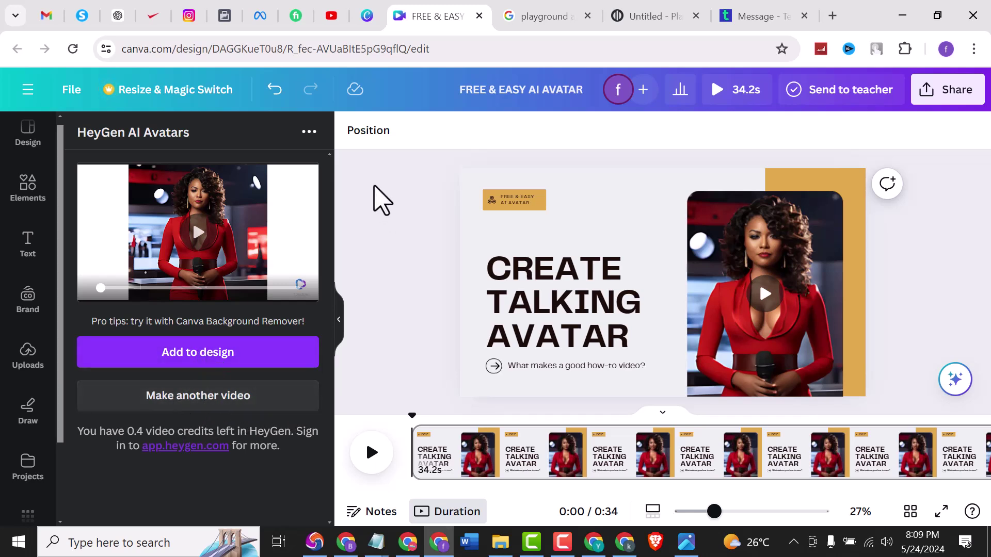
- Switch from the HeyGen panel to the temporary mailbox tab showing HeyGen's welcome email
{"action": "left_click", "coordinate": [311, 136]}
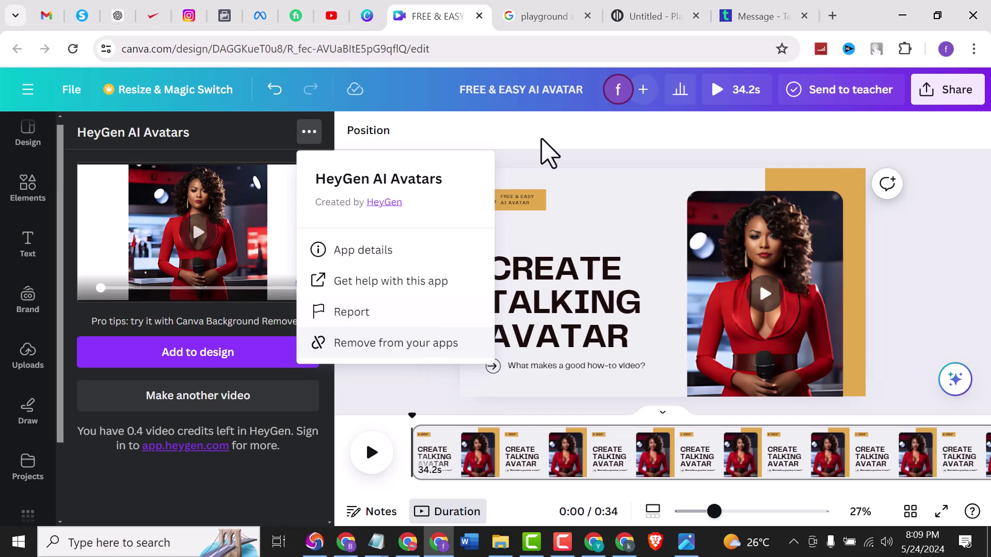
{"action": "left_click", "coordinate": [746, 16]}
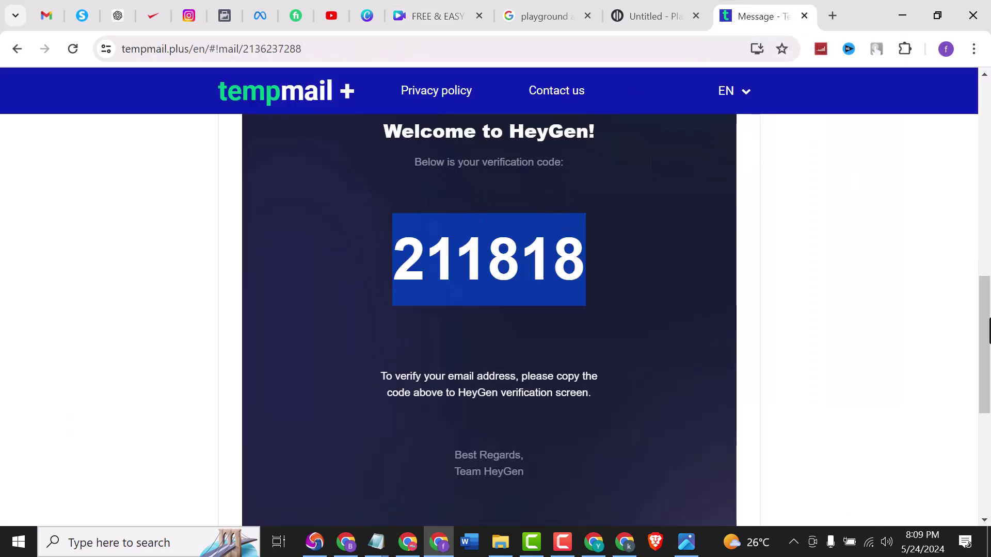
- Go from the HeyGen email back to the TempMail+ inbox, then return to the Canva design
{"action": "left_click_drag", "start_coordinate": [988, 330], "coordinate": [980, 78]}
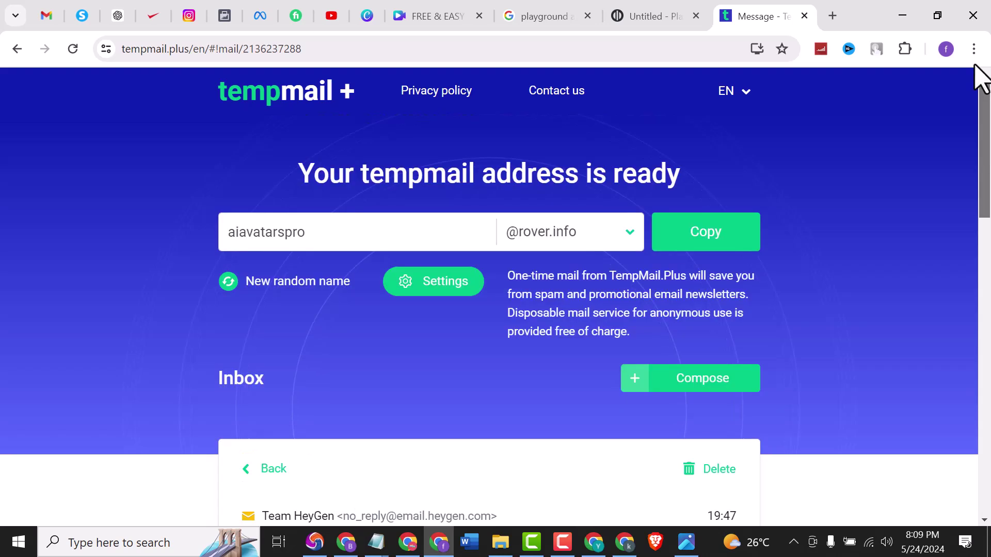
{"action": "left_click", "coordinate": [279, 99]}
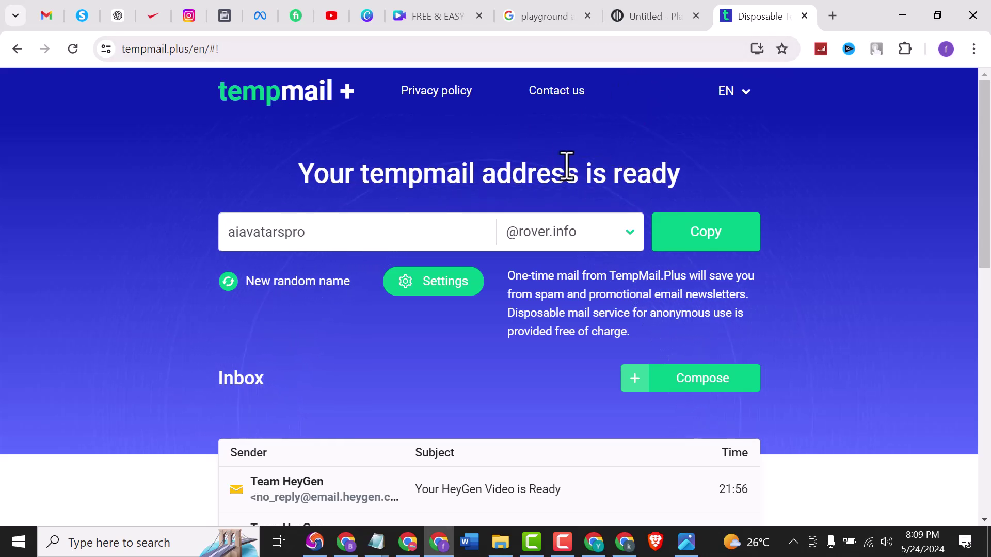
{"action": "left_click", "coordinate": [426, 17]}
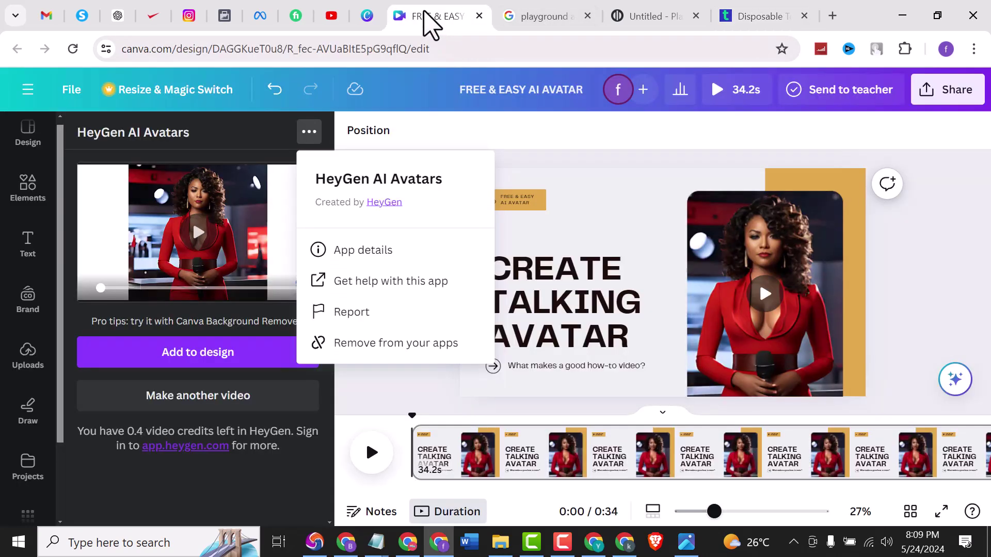
- Dismiss the HeyGen app panel and open the Share panel's Download settings, showing MP4 Video at 1080p (HD)
{"action": "left_click", "coordinate": [528, 132]}
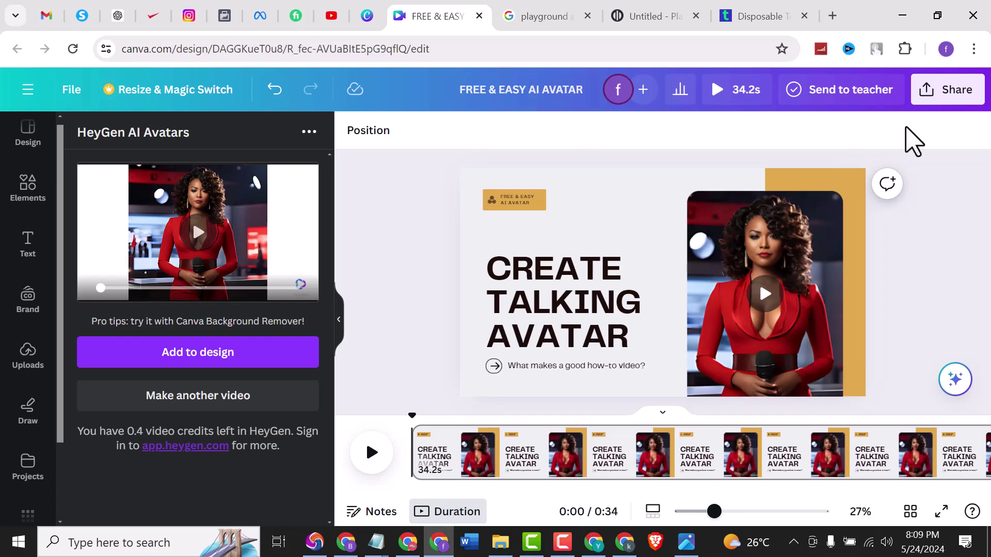
{"action": "left_click", "coordinate": [952, 103]}
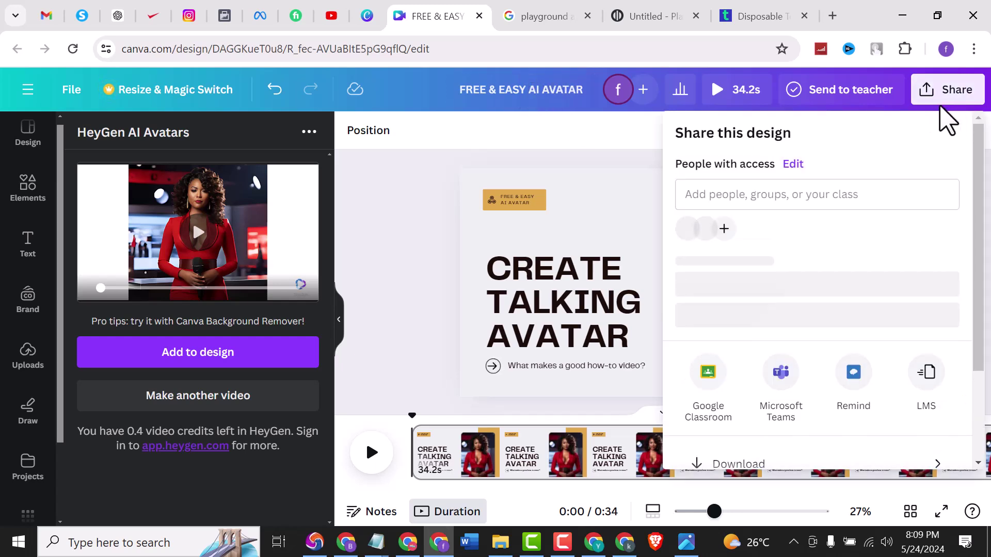
{"action": "scroll", "coordinate": [981, 225], "scroll_direction": "down", "scroll_amount": 3}
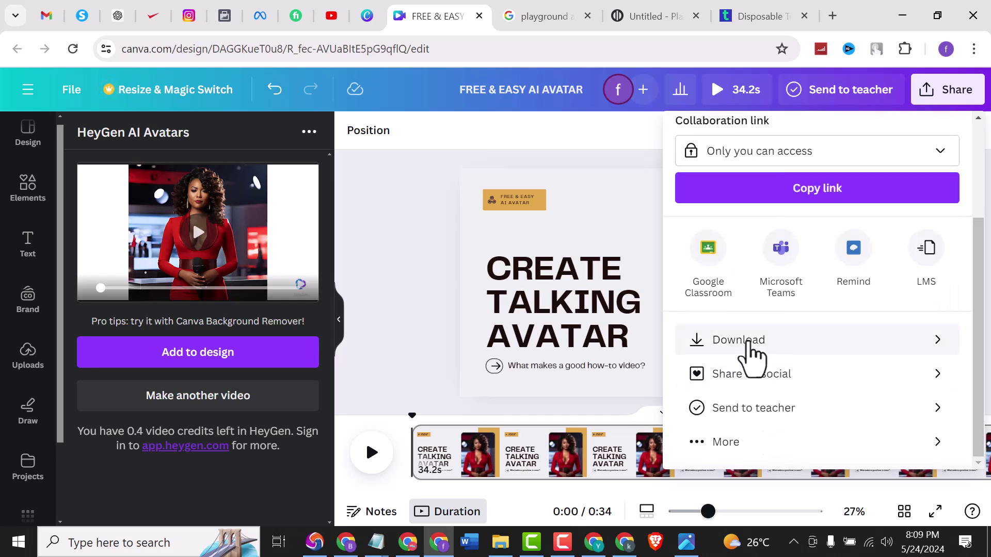
{"action": "left_click_drag", "start_coordinate": [980, 381], "coordinate": [978, 270]}
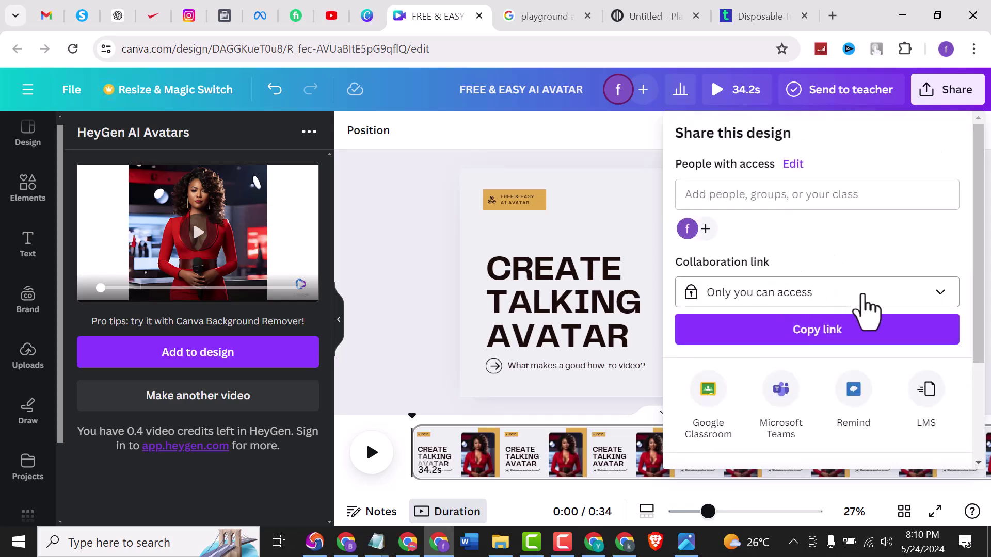
{"action": "left_click_drag", "start_coordinate": [981, 312], "coordinate": [986, 410]}
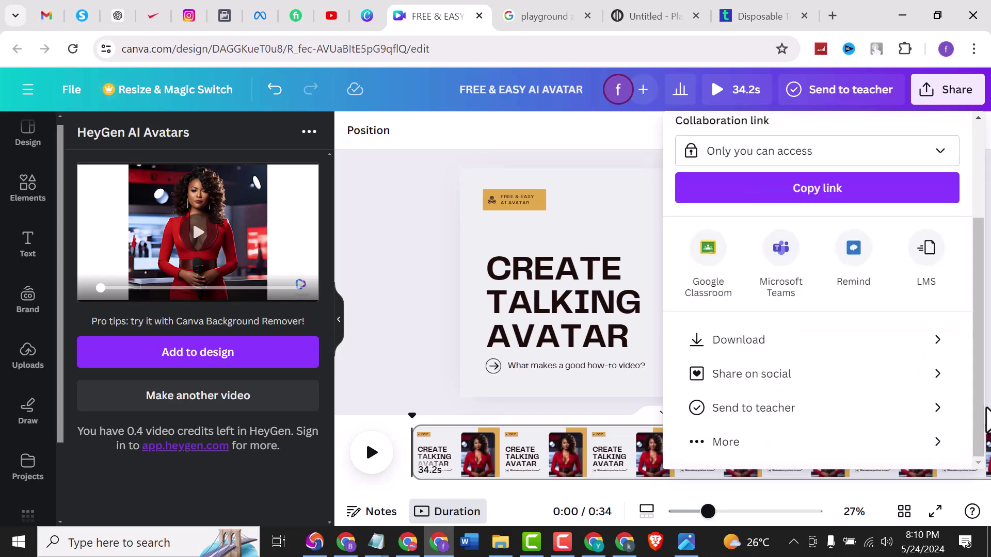
{"action": "left_click", "coordinate": [715, 342]}
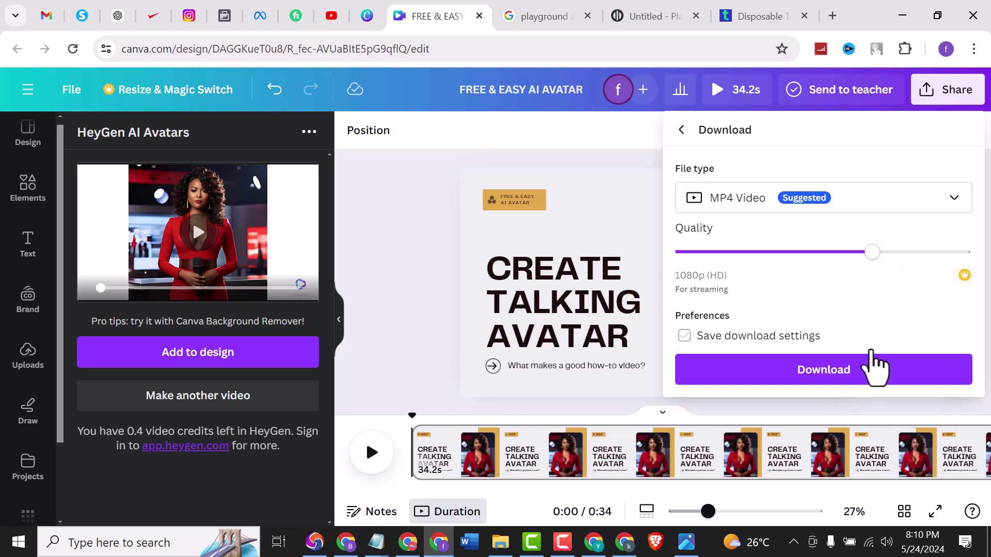
- Download the video as FREE & EASY AI AVATAR.mp4 (3.9 MB) and play it in Media Player
{"action": "left_click", "coordinate": [825, 377]}
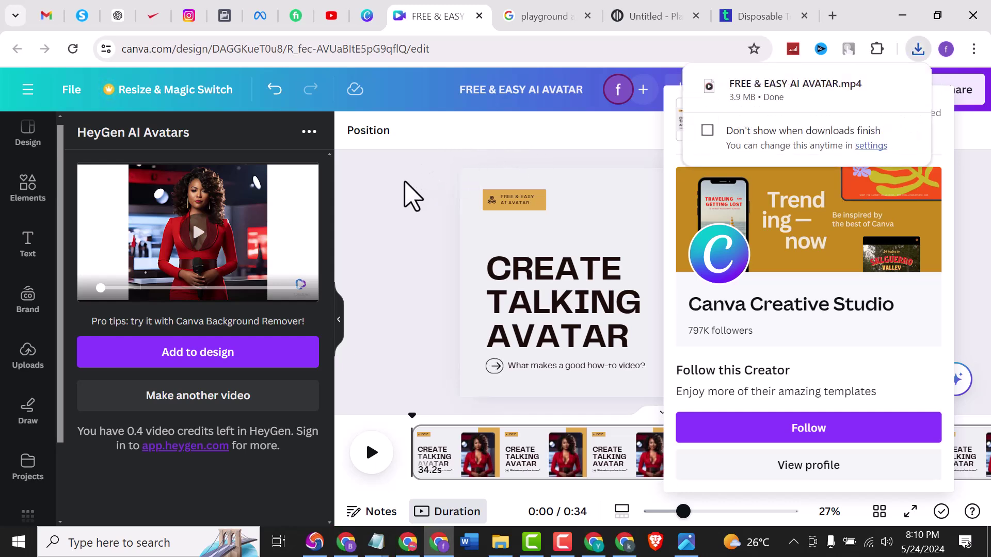
{"action": "mouse_move", "coordinate": [808, 84]}
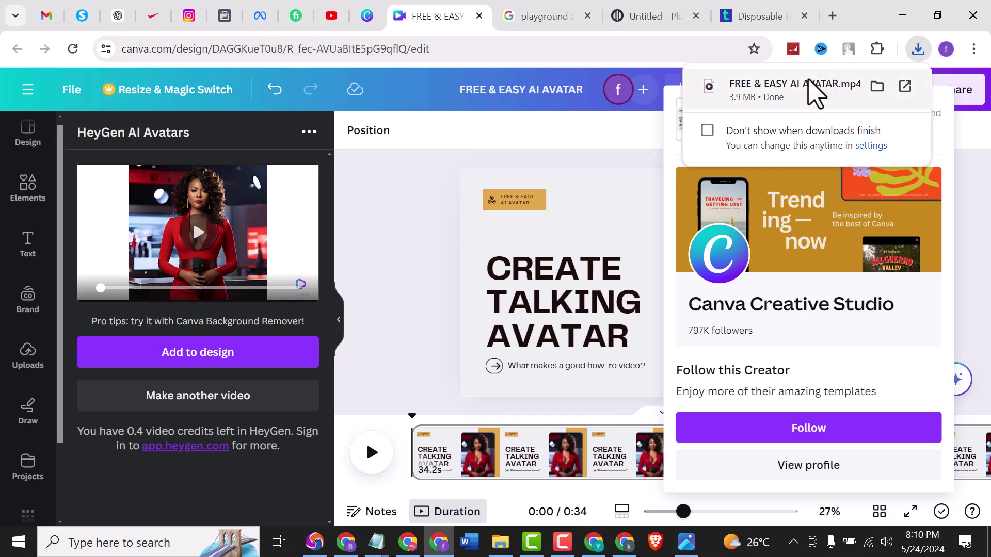
{"action": "left_click", "coordinate": [781, 89]}
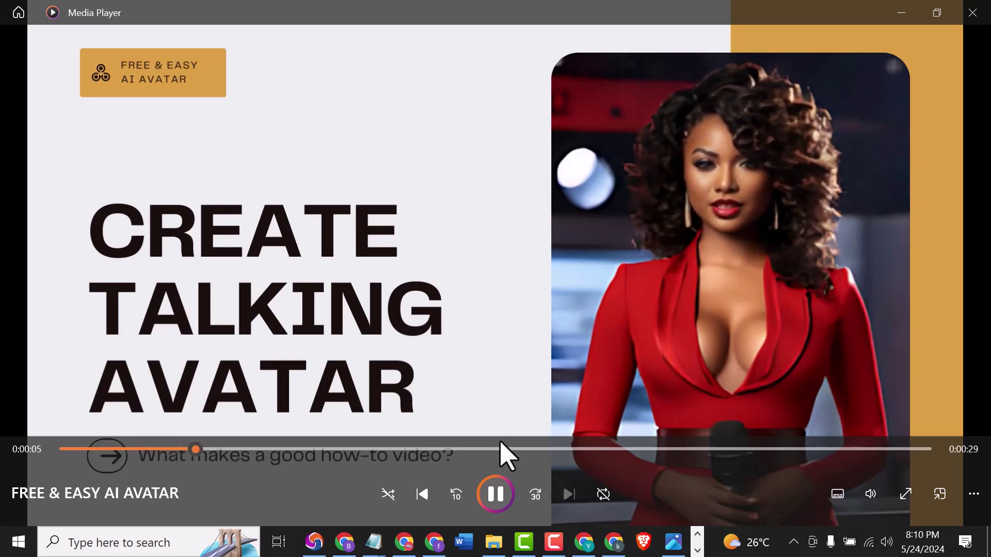
- Pause the FREE & EASY AI AVATAR video at 0:06 of its 0:28 runtime
{"action": "left_click", "coordinate": [496, 497]}
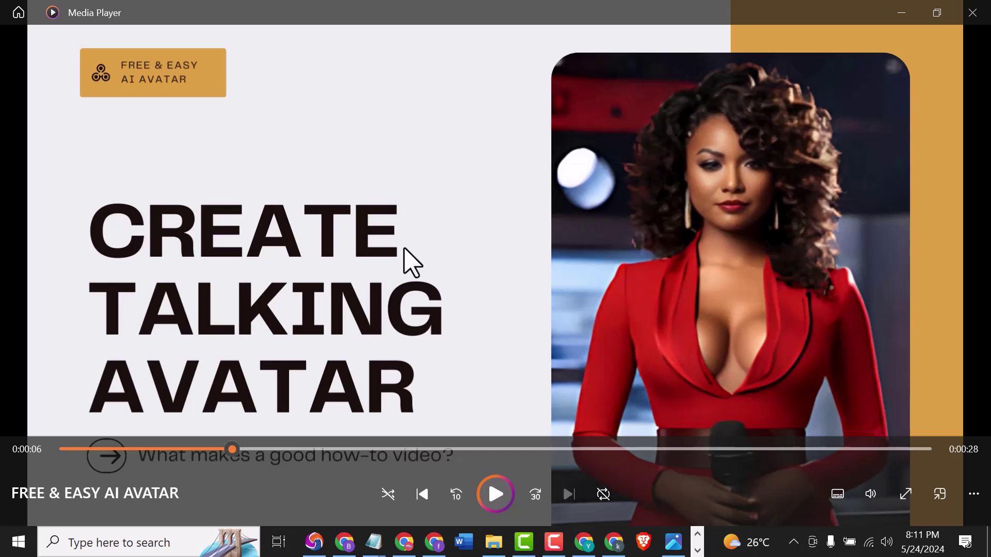
{"action": "left_click", "coordinate": [554, 542]}
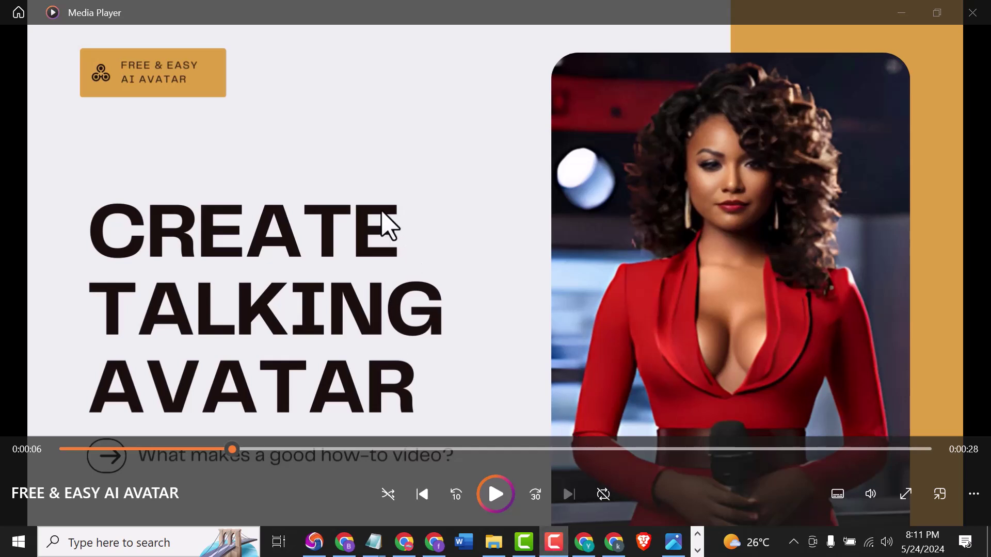